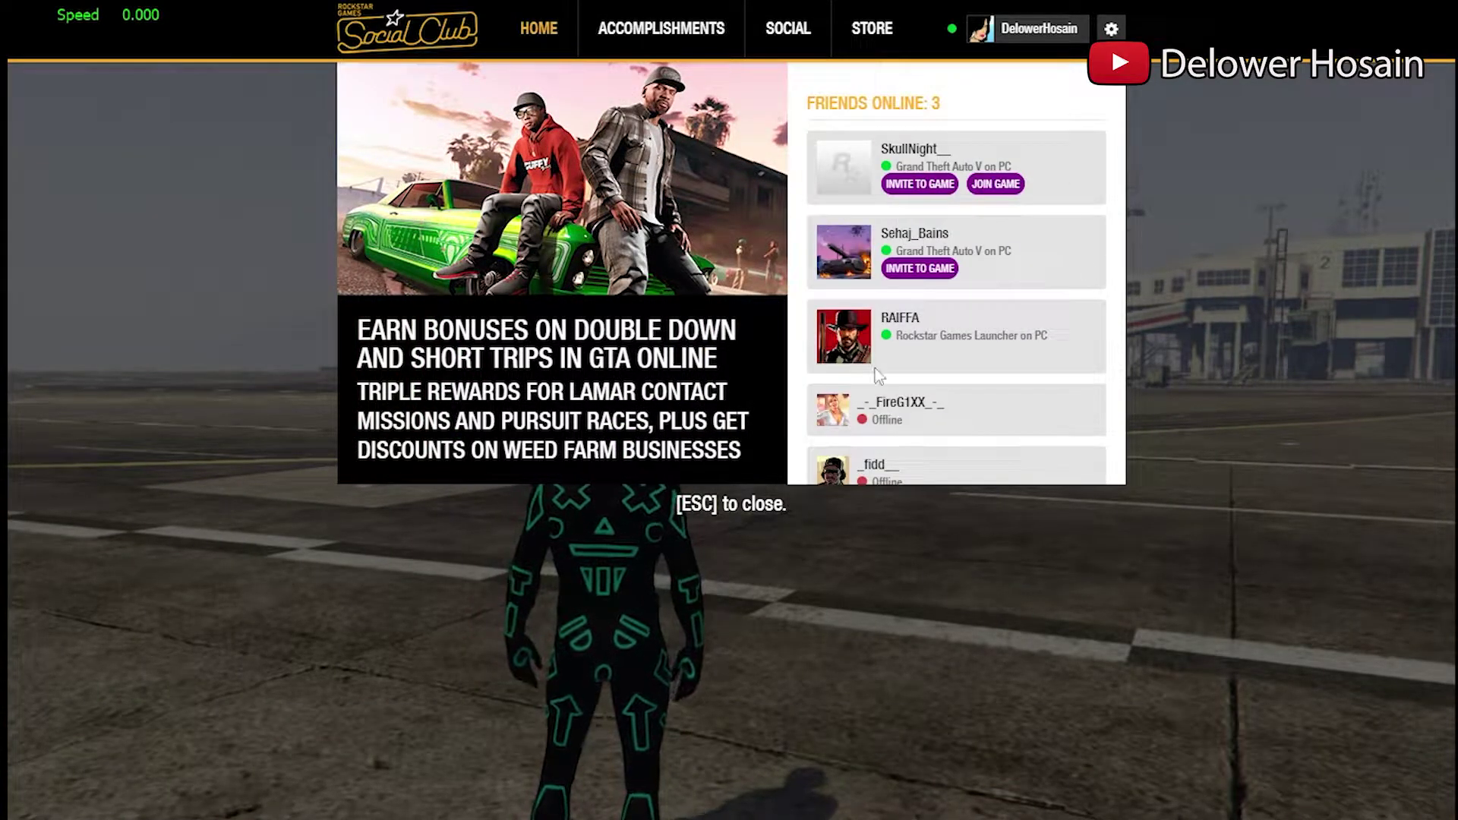
scroll(978, 345, "down", 2)
scroll(971, 339, "up", 2)
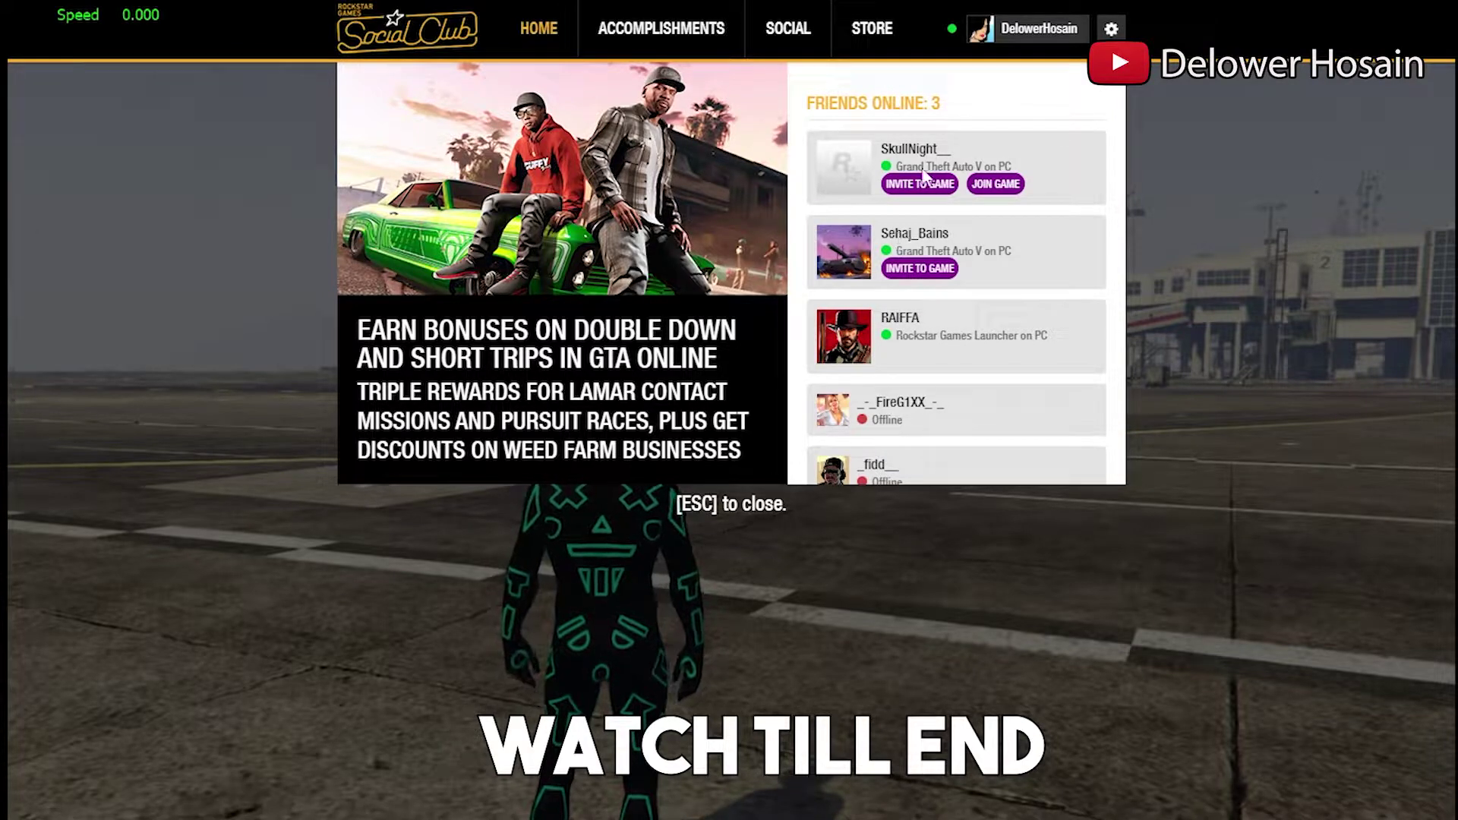
key("Escape")
key("w")
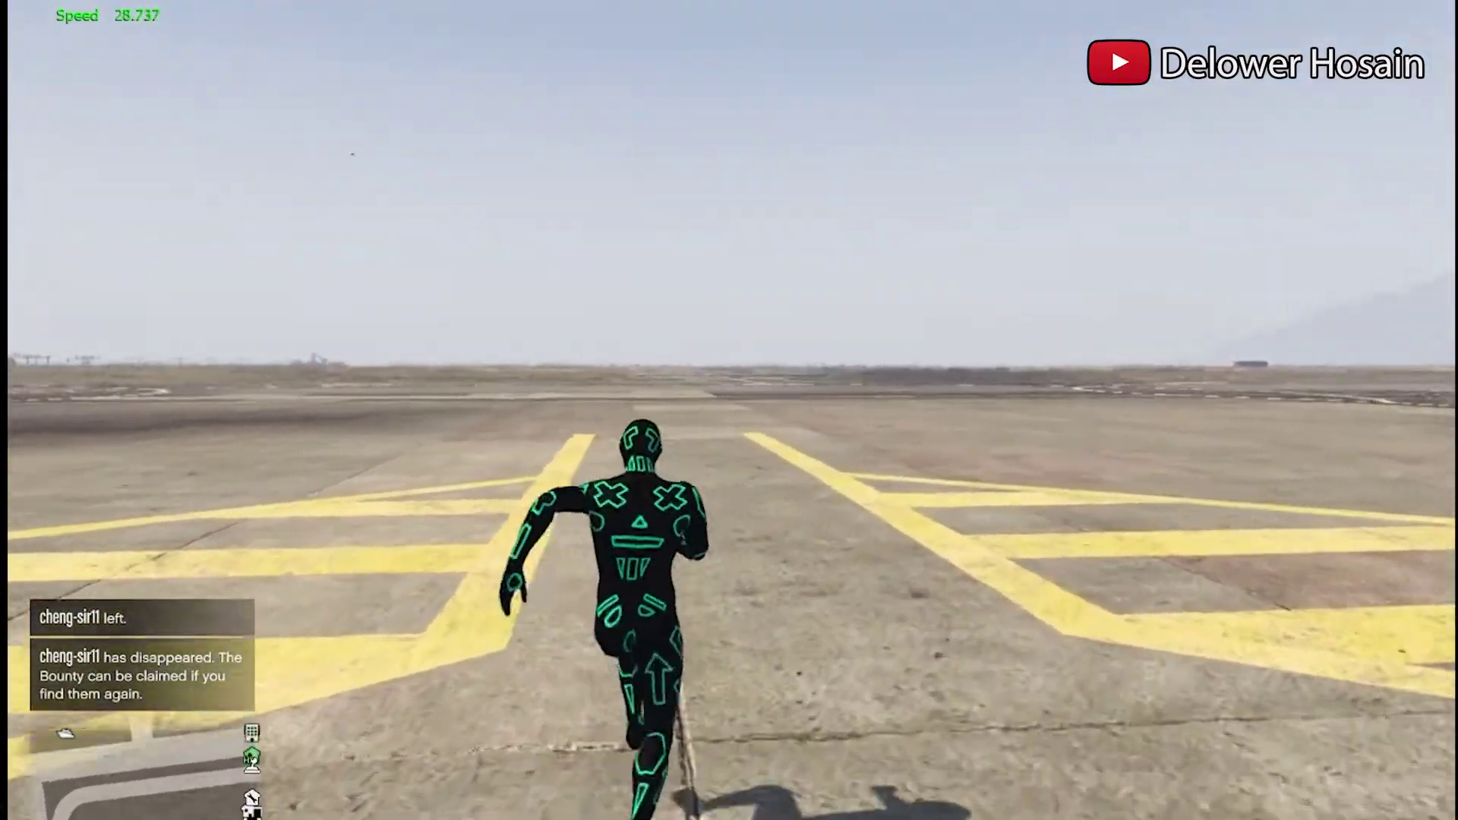
key("Tab")
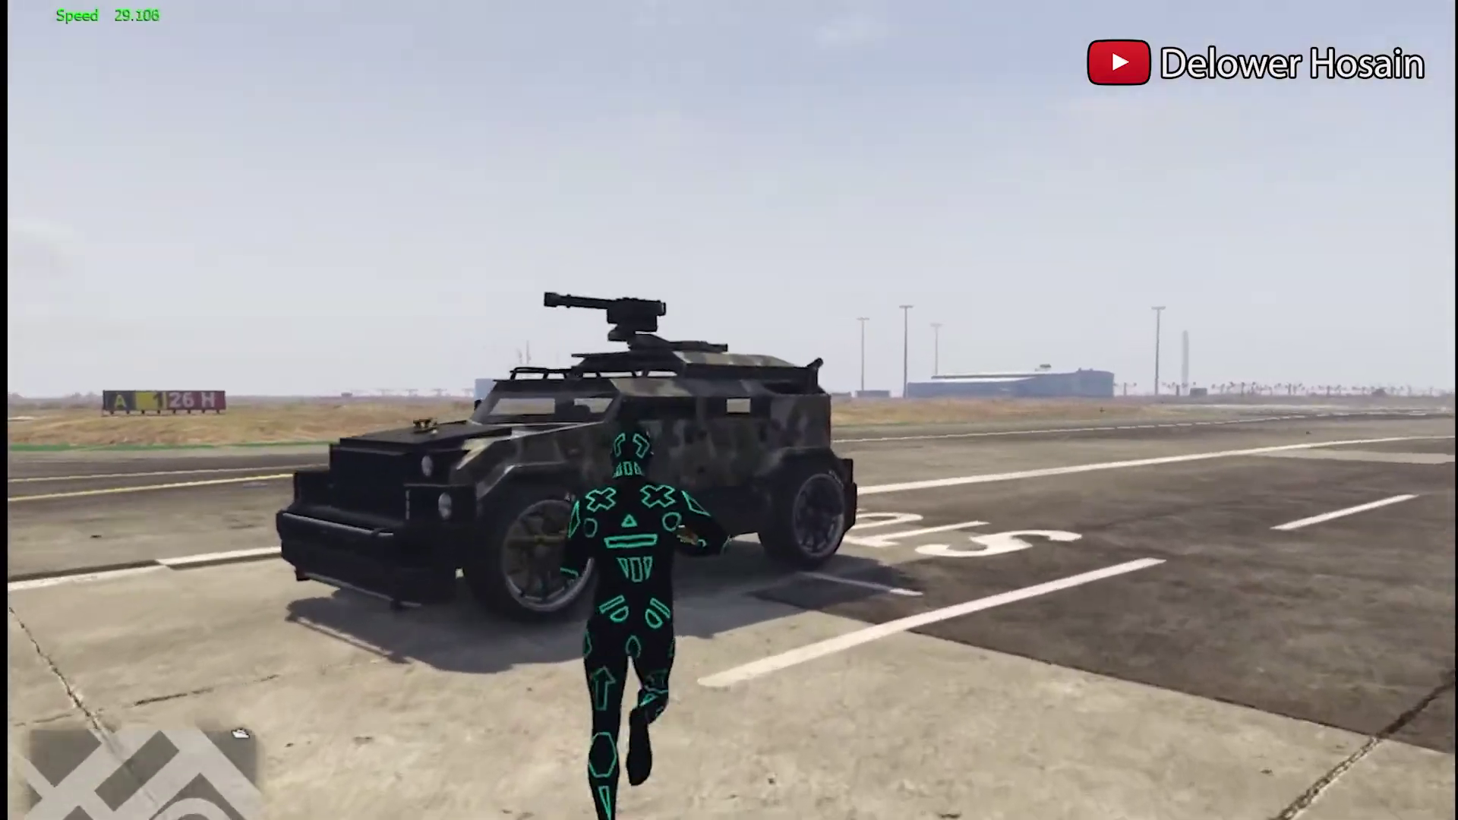
key("f")
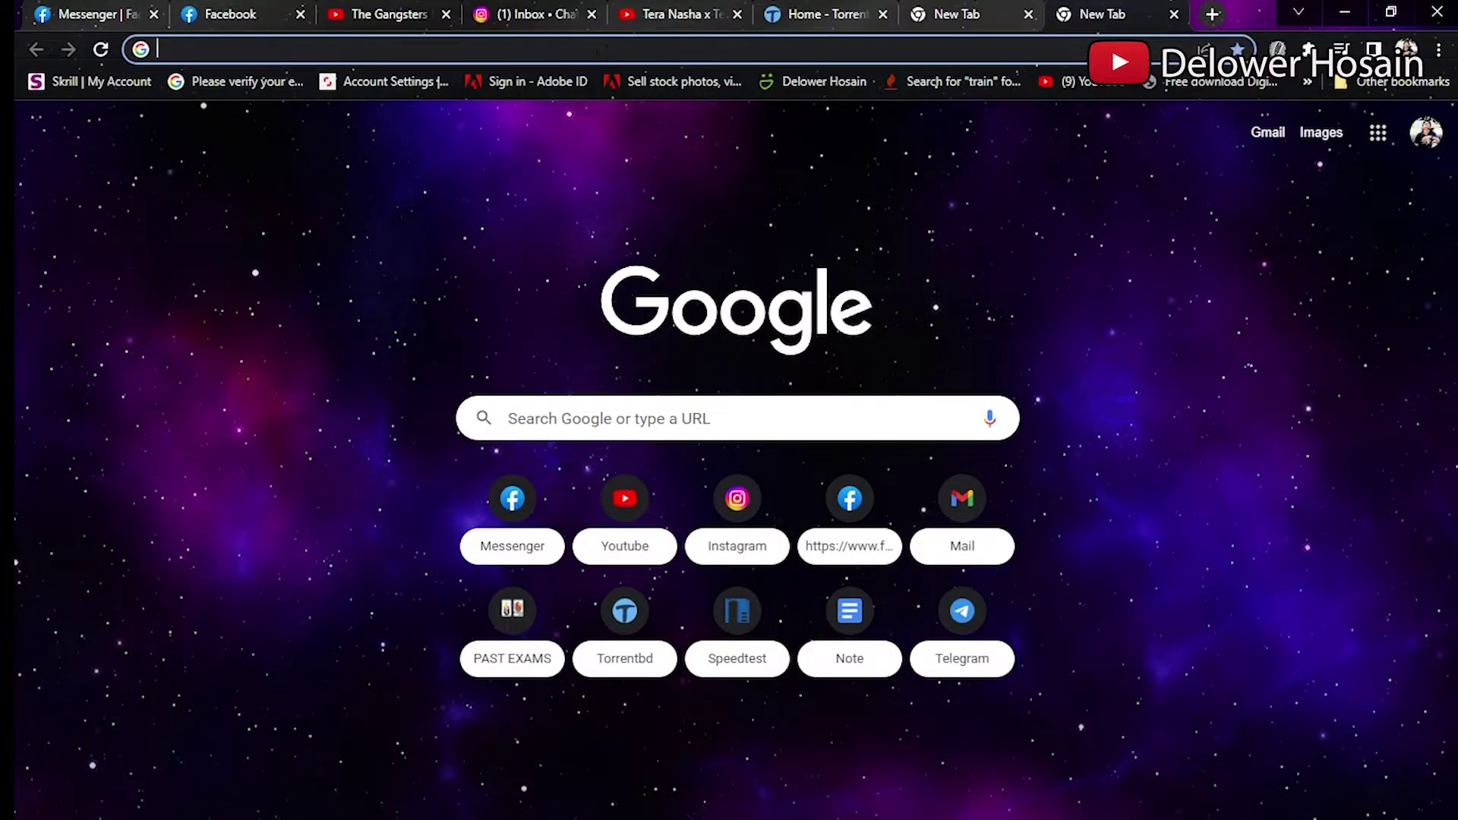
Load socialclub.rockstargames.com in the browser and open another new tab.
type("s")
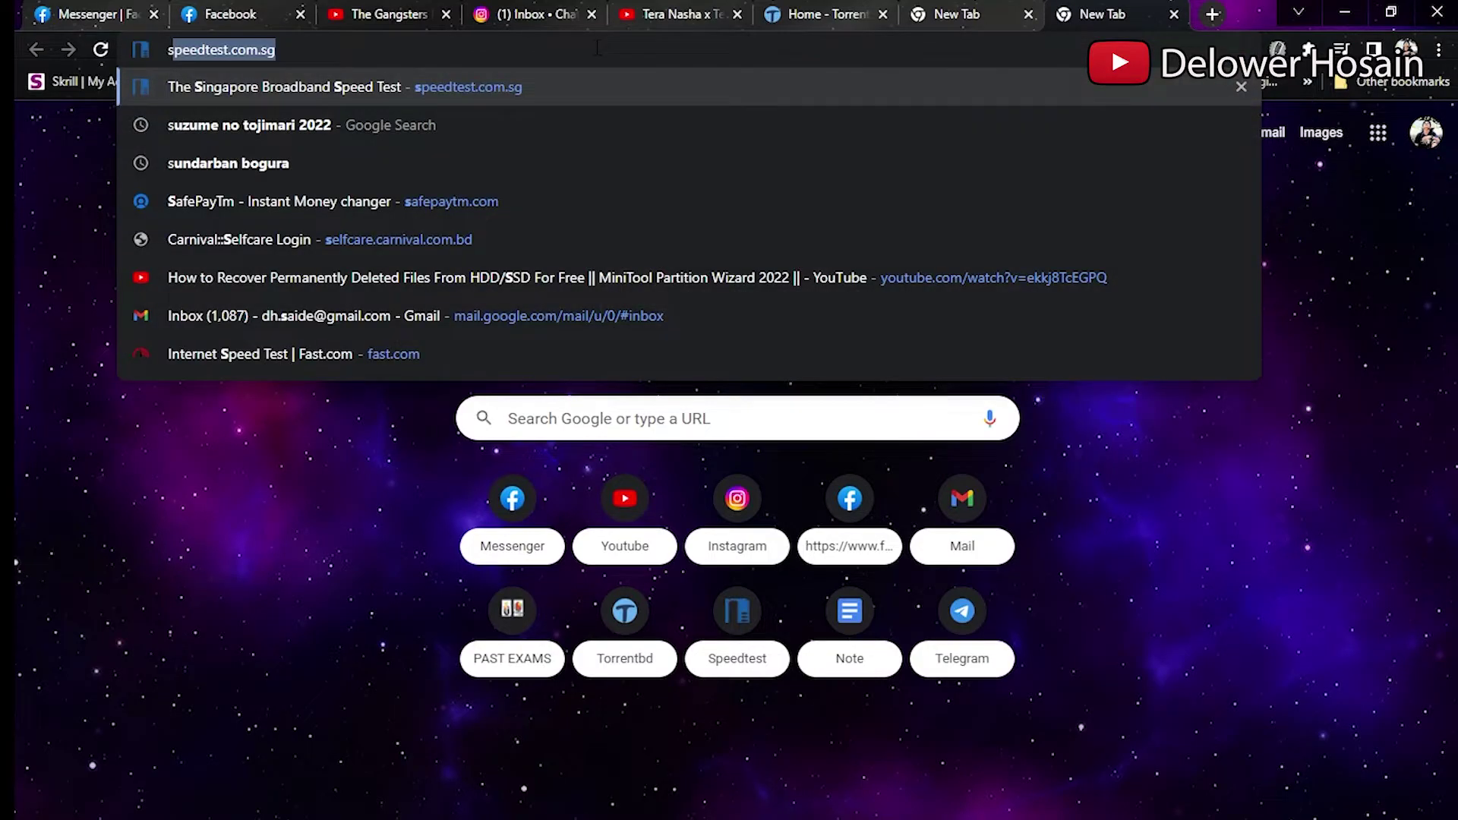
type("o")
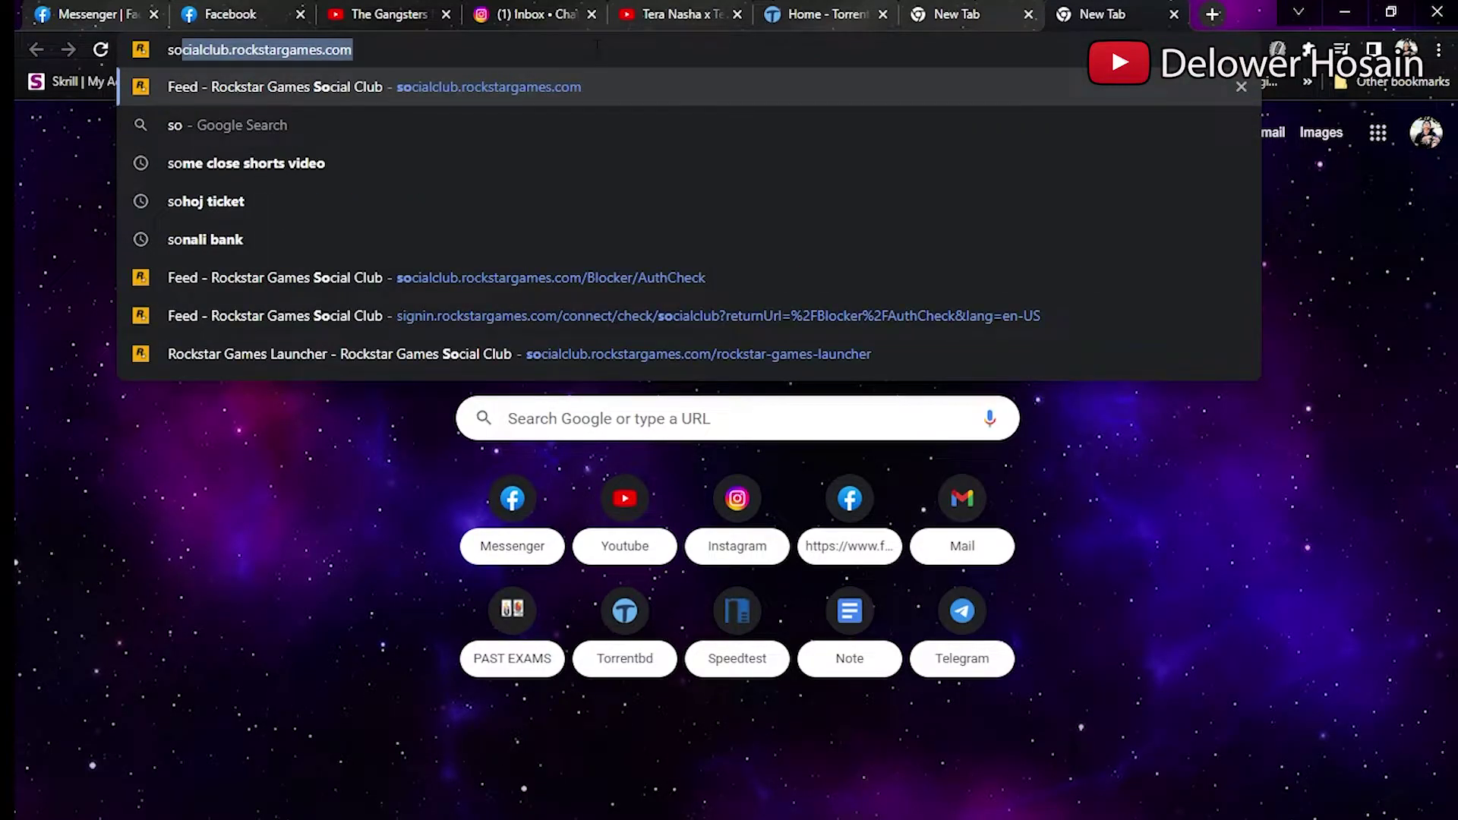
key("Right")
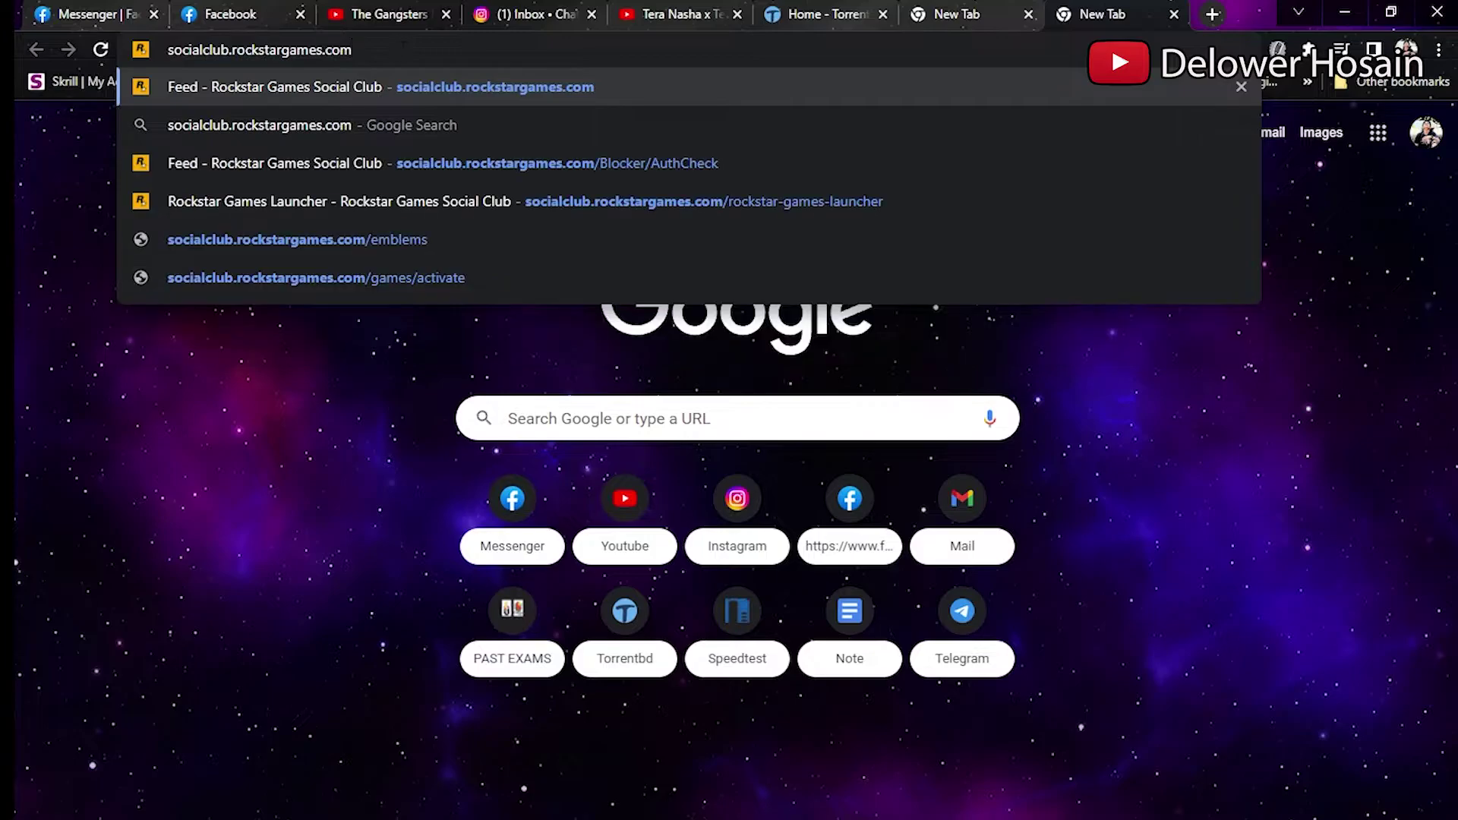
key("Return")
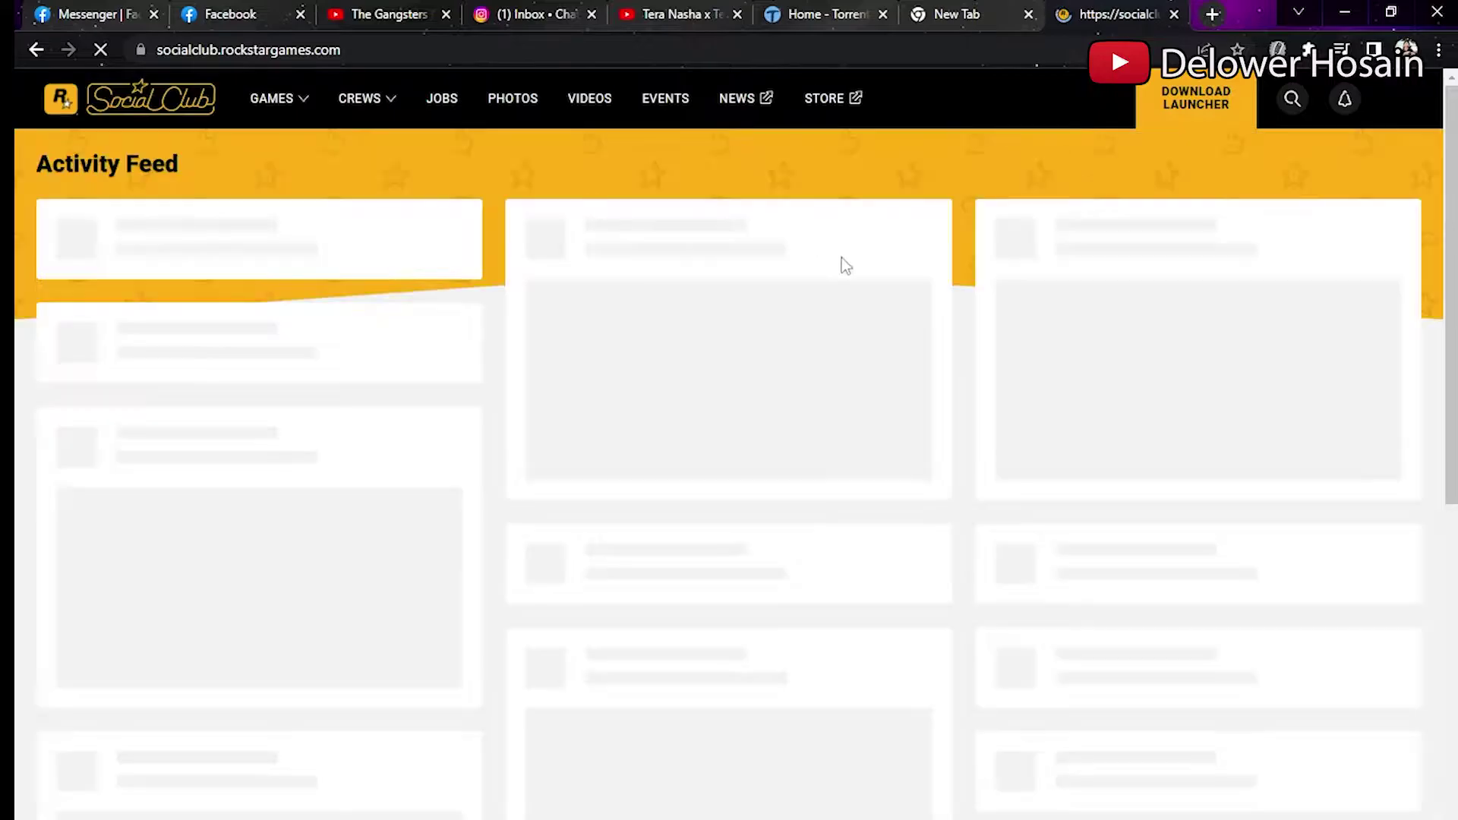
left_click(1210, 12)
type("ad")
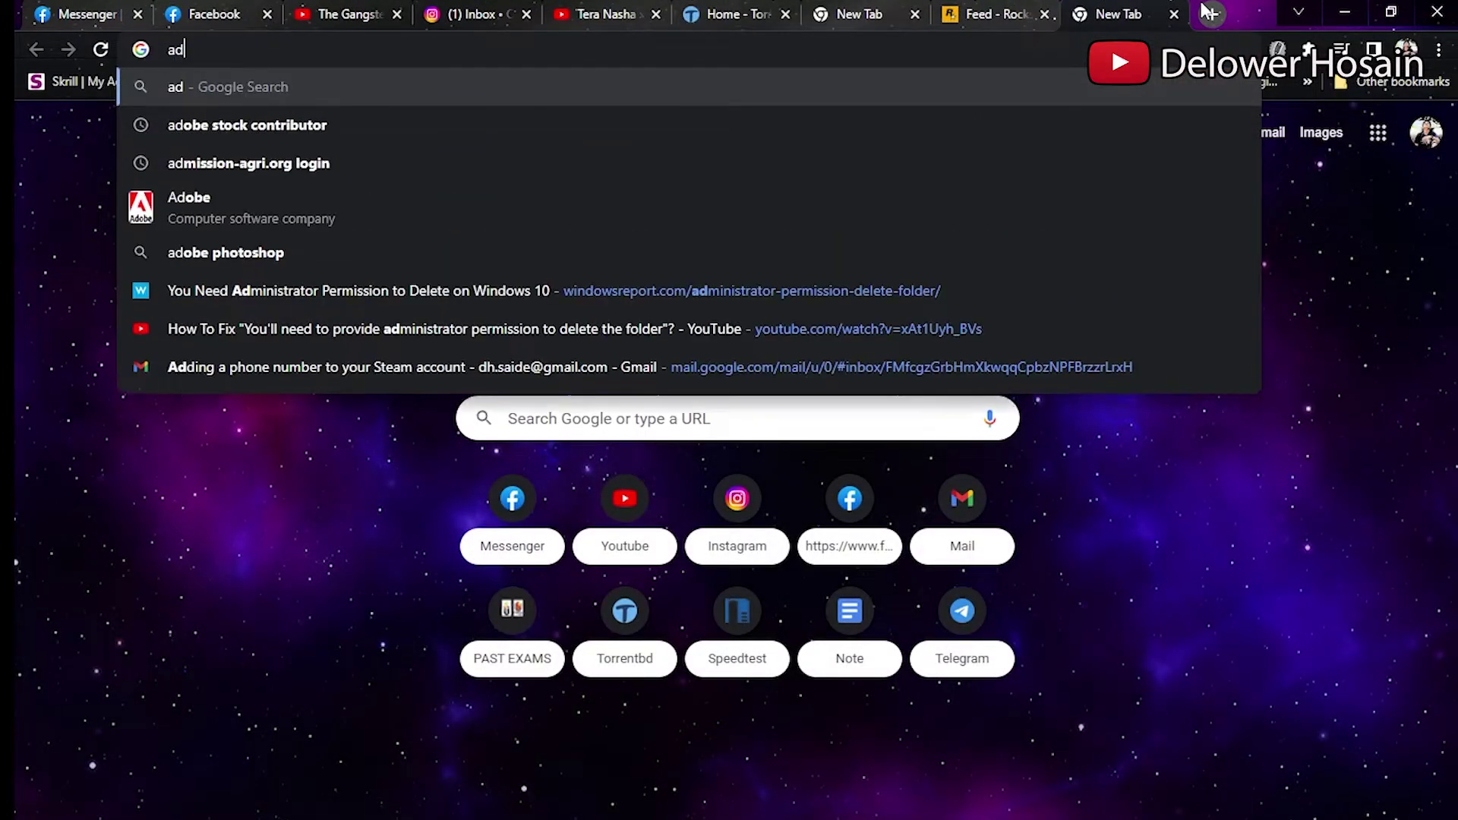
type("==")
key("BackSpace")
key("BackSpace")
key("BackSpace")
key("BackSpace")
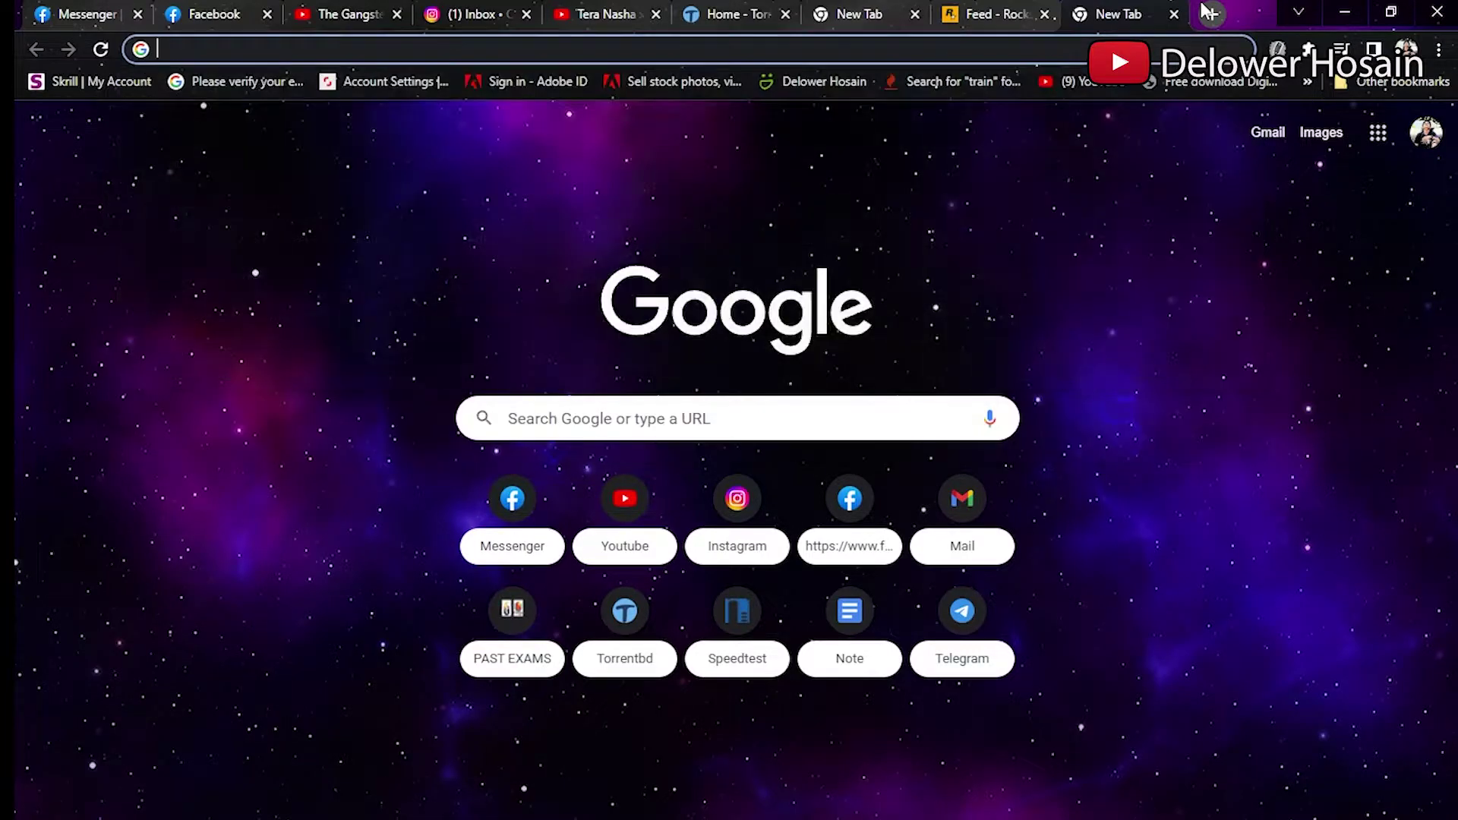
Load speedtest.com.sg in the new tab and start the Singapore broadband speed test.
type("sp")
key("Return")
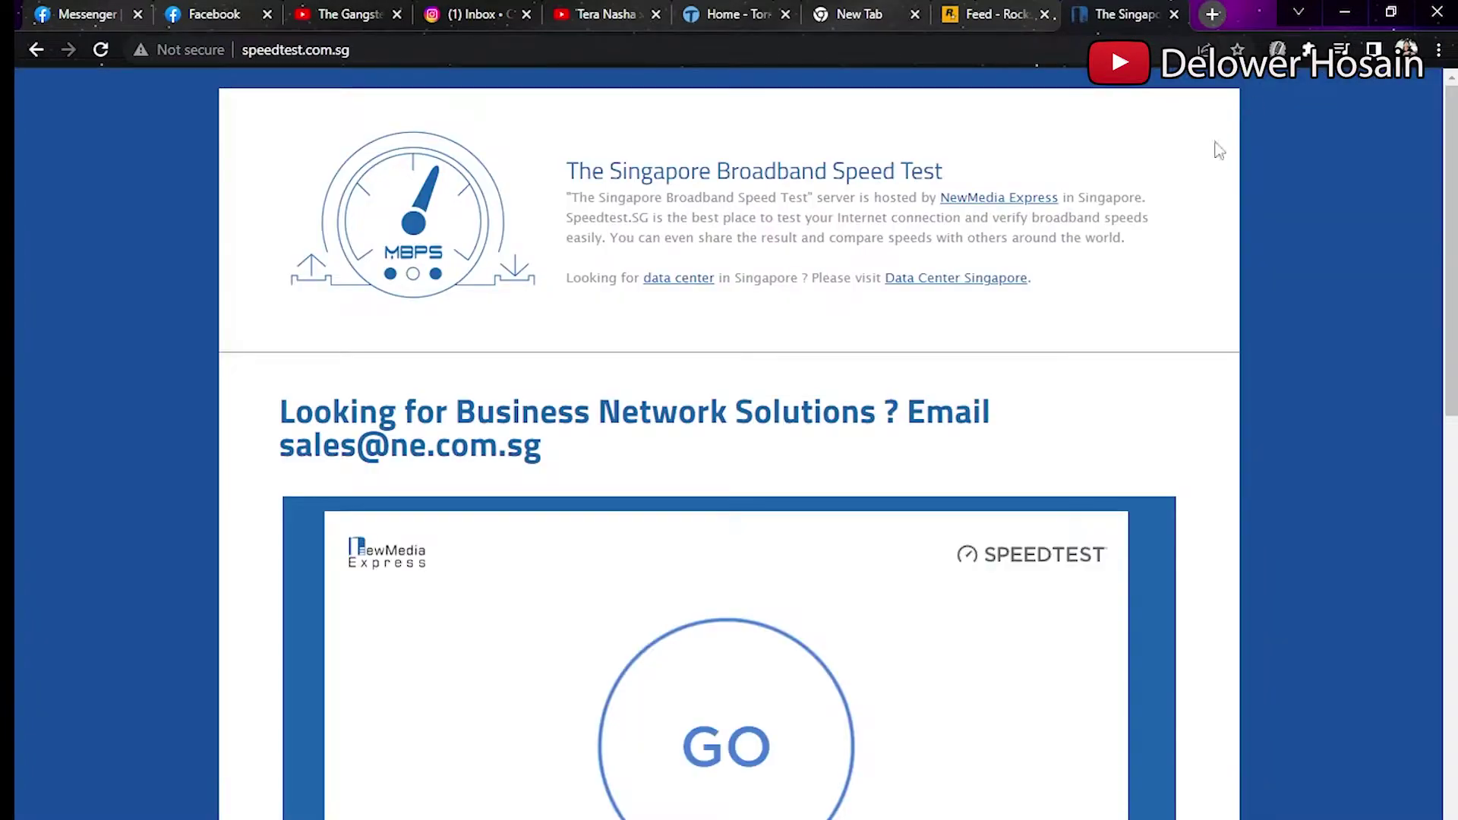
scroll(891, 325, "down", 5)
left_click(813, 323)
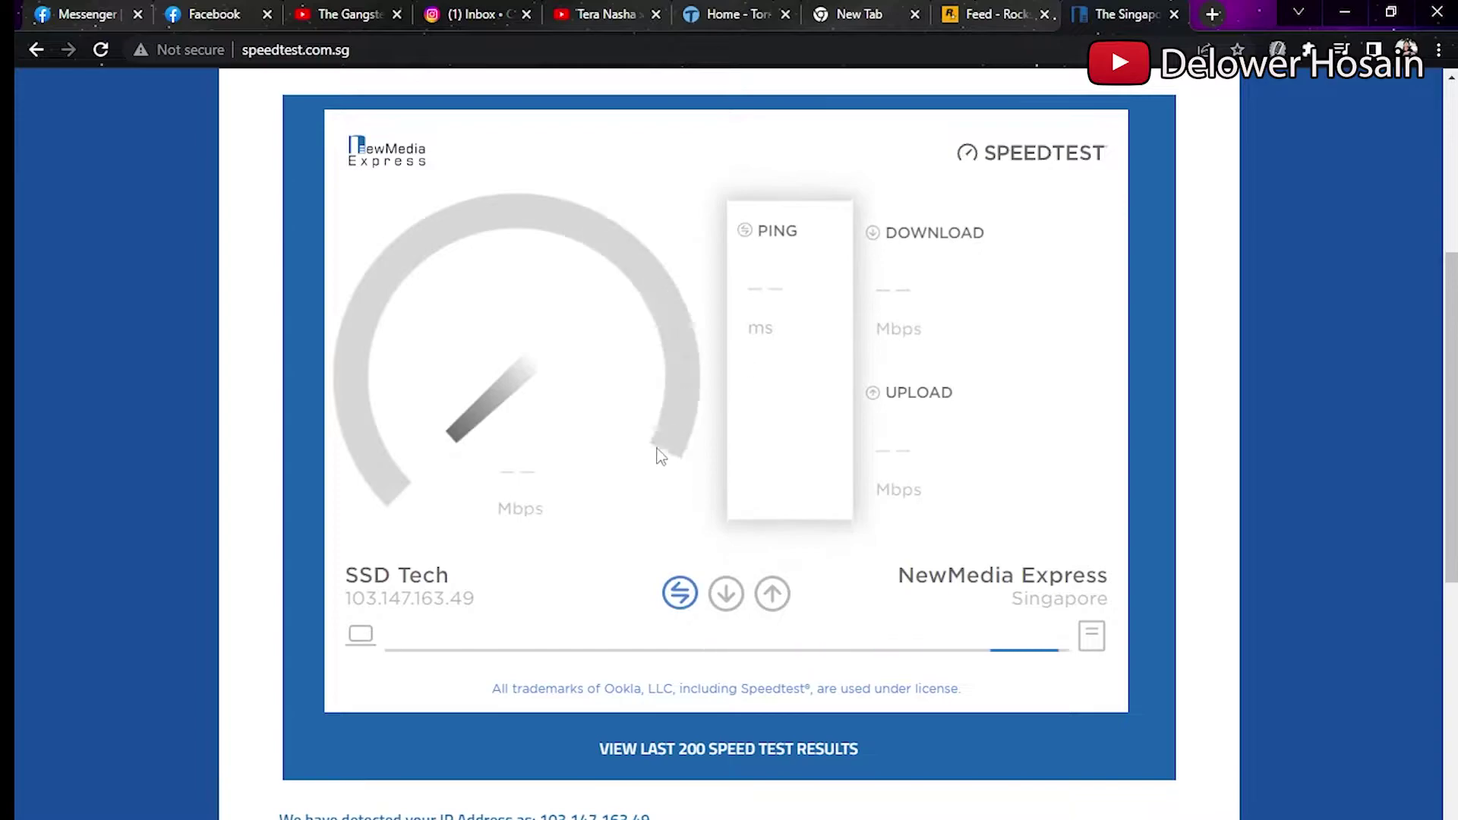
Examine the internet provider's IP address and the download speed while the speed test is running.
left_click_drag(350, 603, 481, 586)
left_click(486, 582)
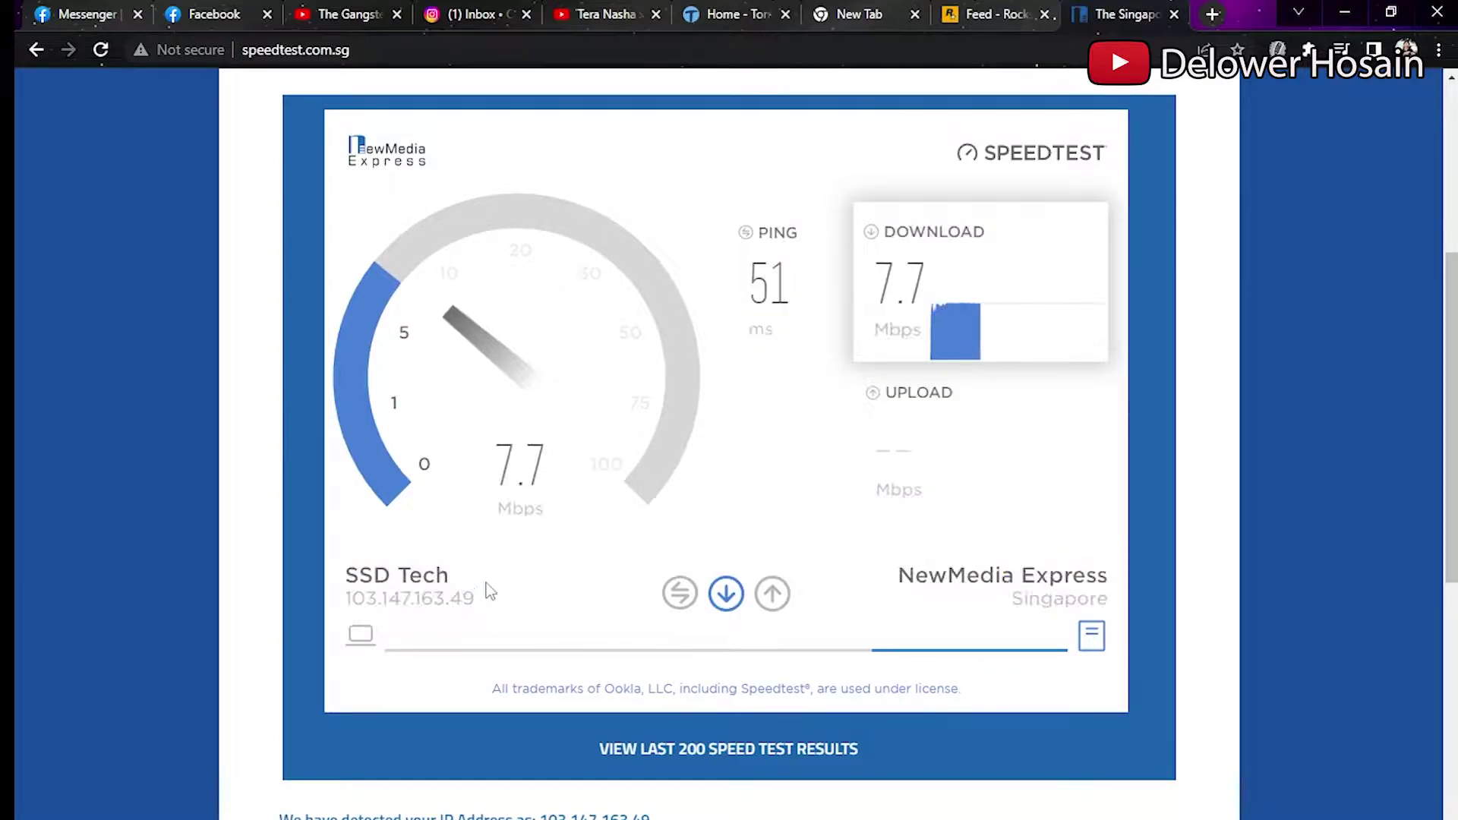
left_click_drag(352, 603, 496, 600)
left_click(495, 600)
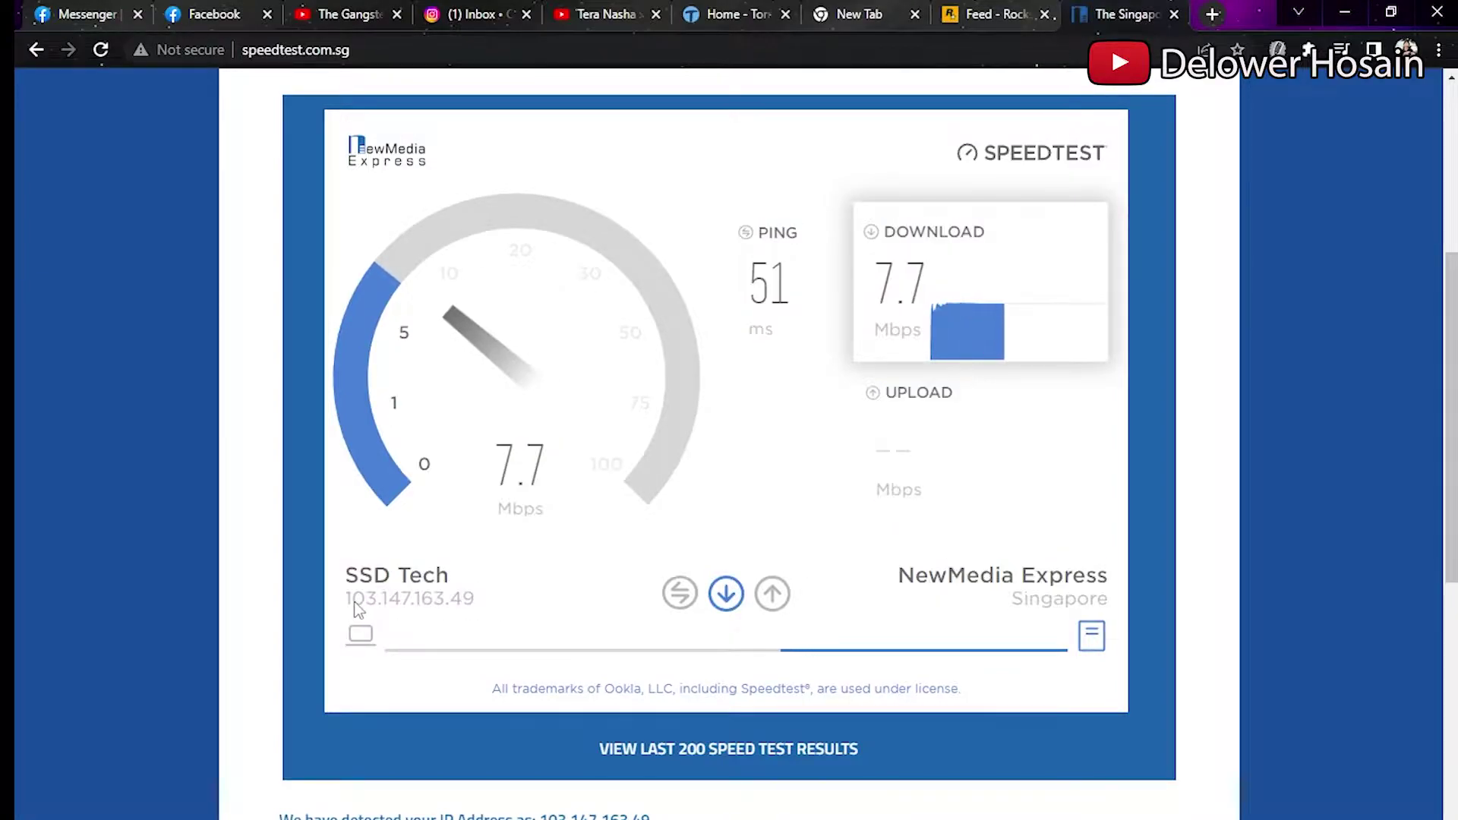
left_click_drag(351, 606, 487, 612)
left_click(487, 612)
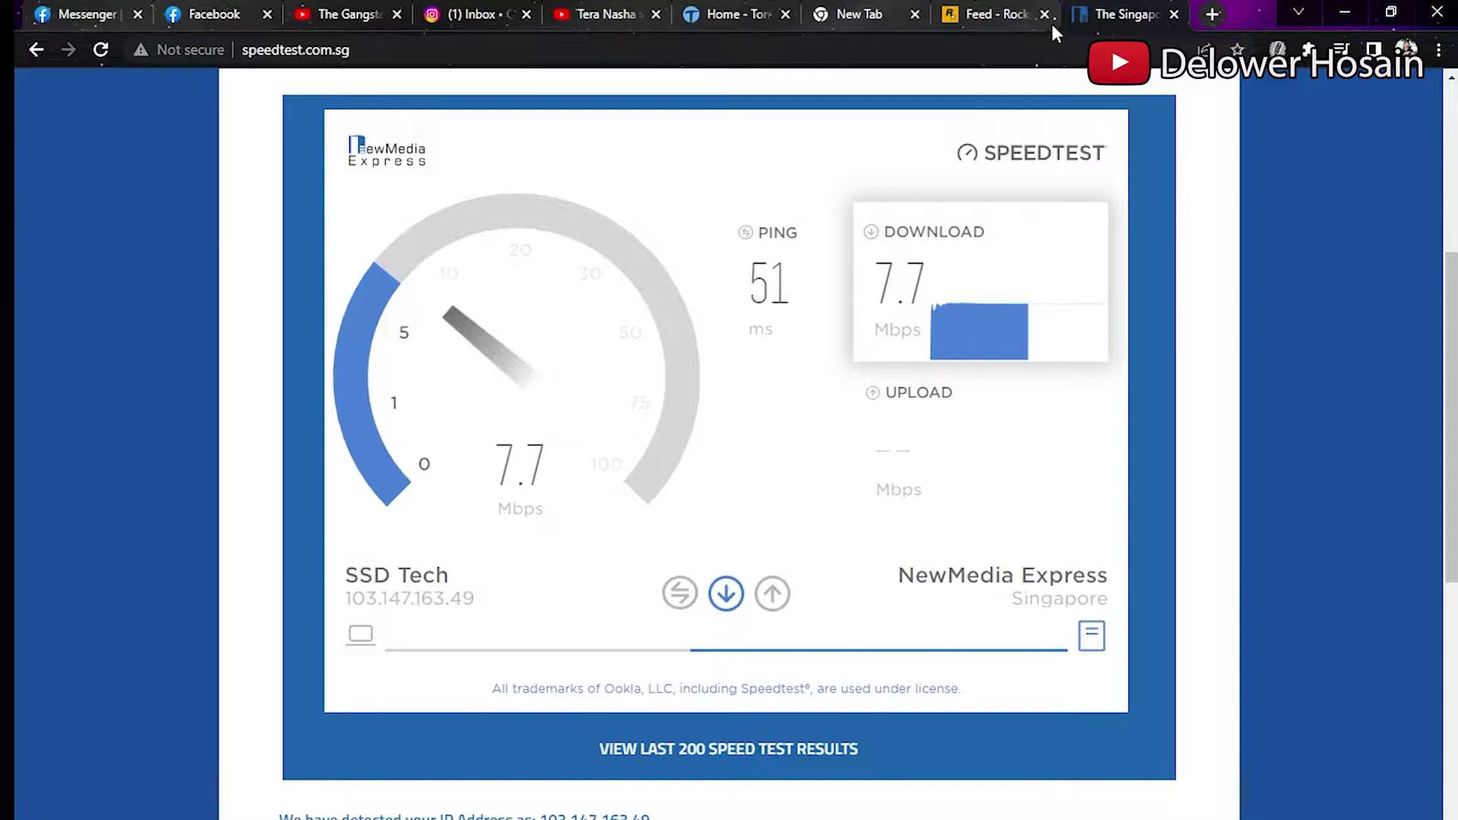
left_click(985, 8)
left_click(1188, 9)
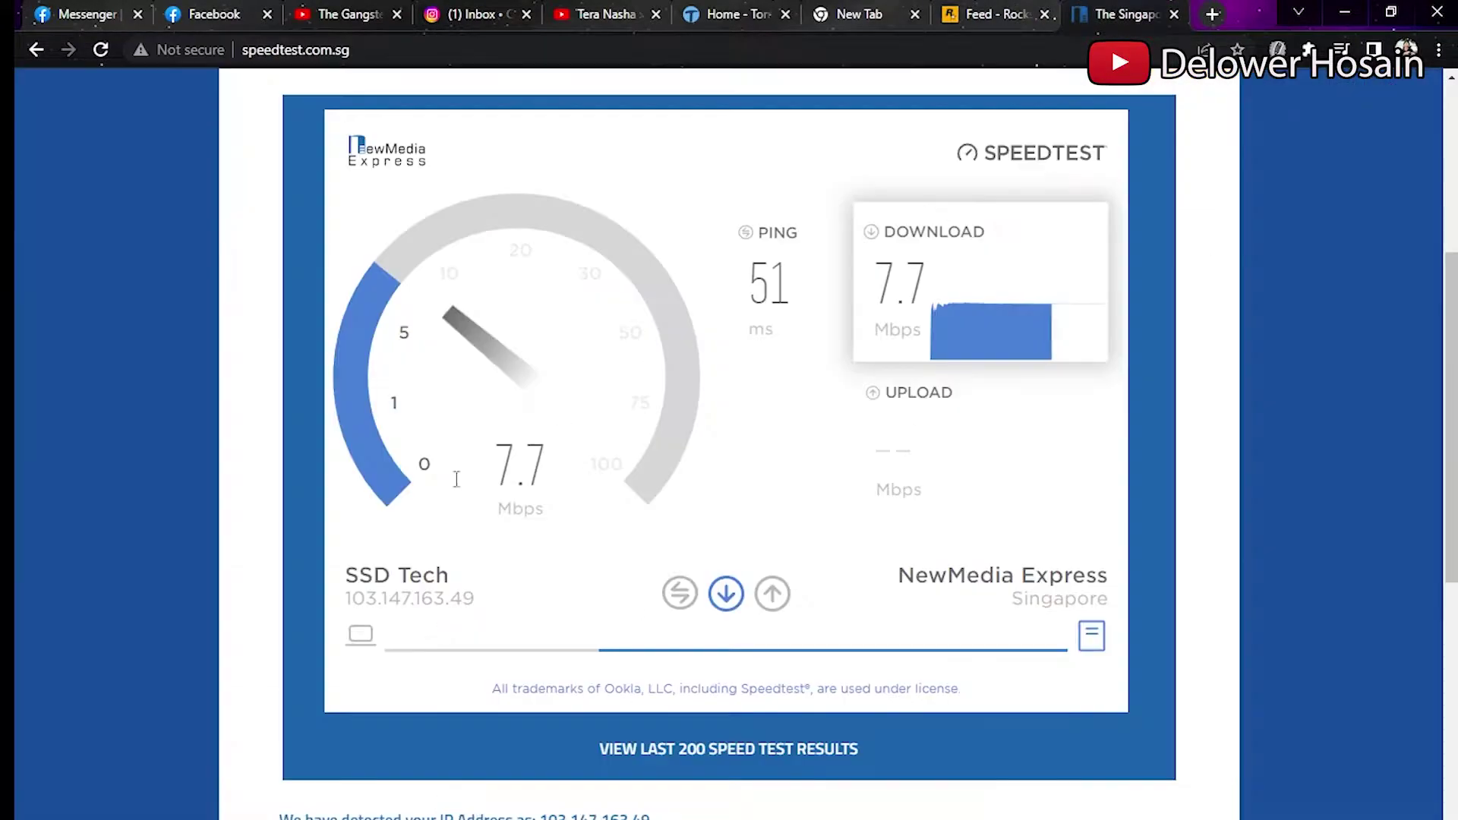
left_click_drag(350, 604, 492, 598)
left_click(435, 607)
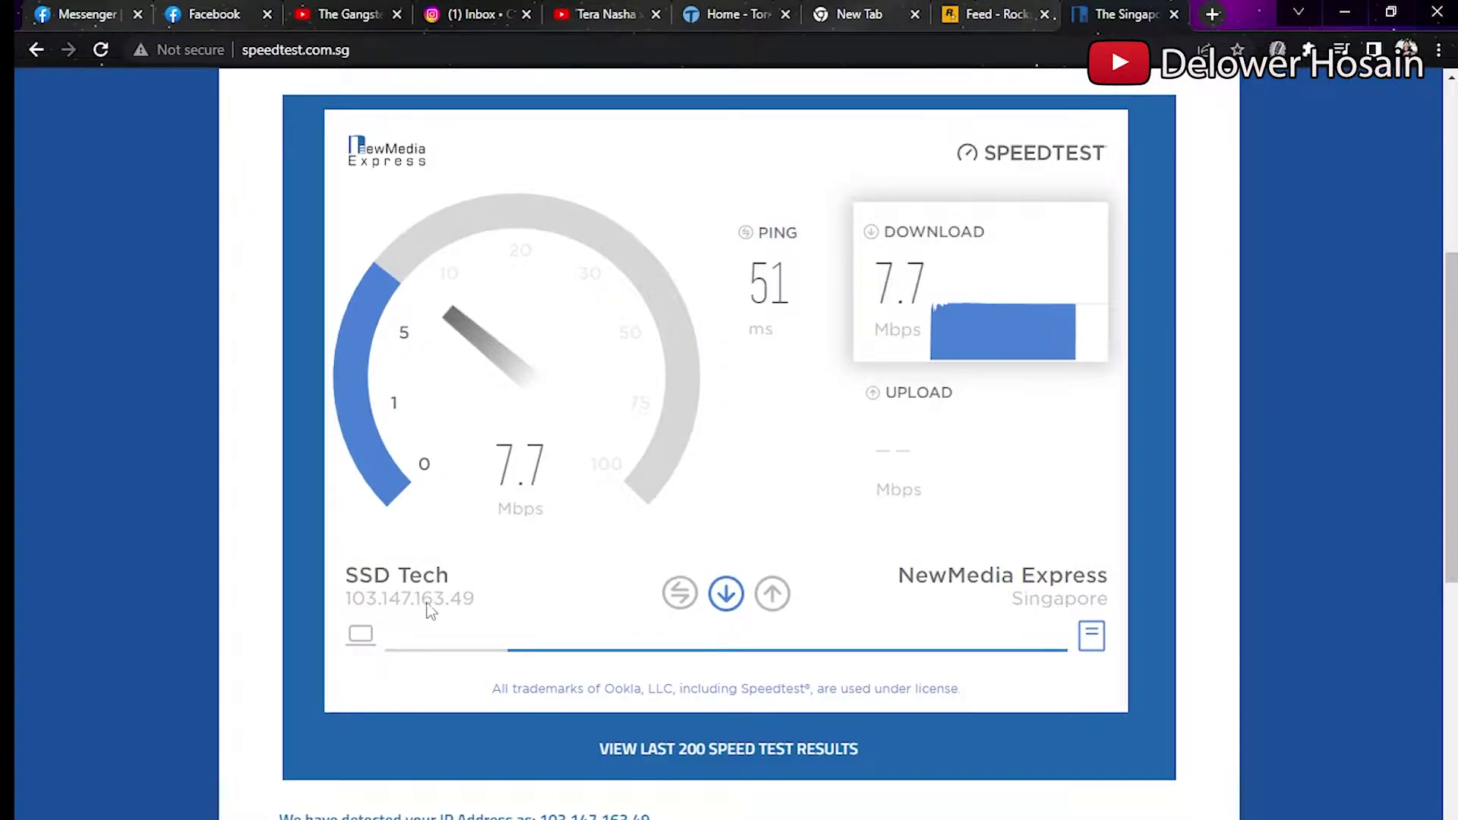
left_click_drag(357, 599, 614, 593)
left_click(875, 271)
left_click_drag(875, 271, 930, 283)
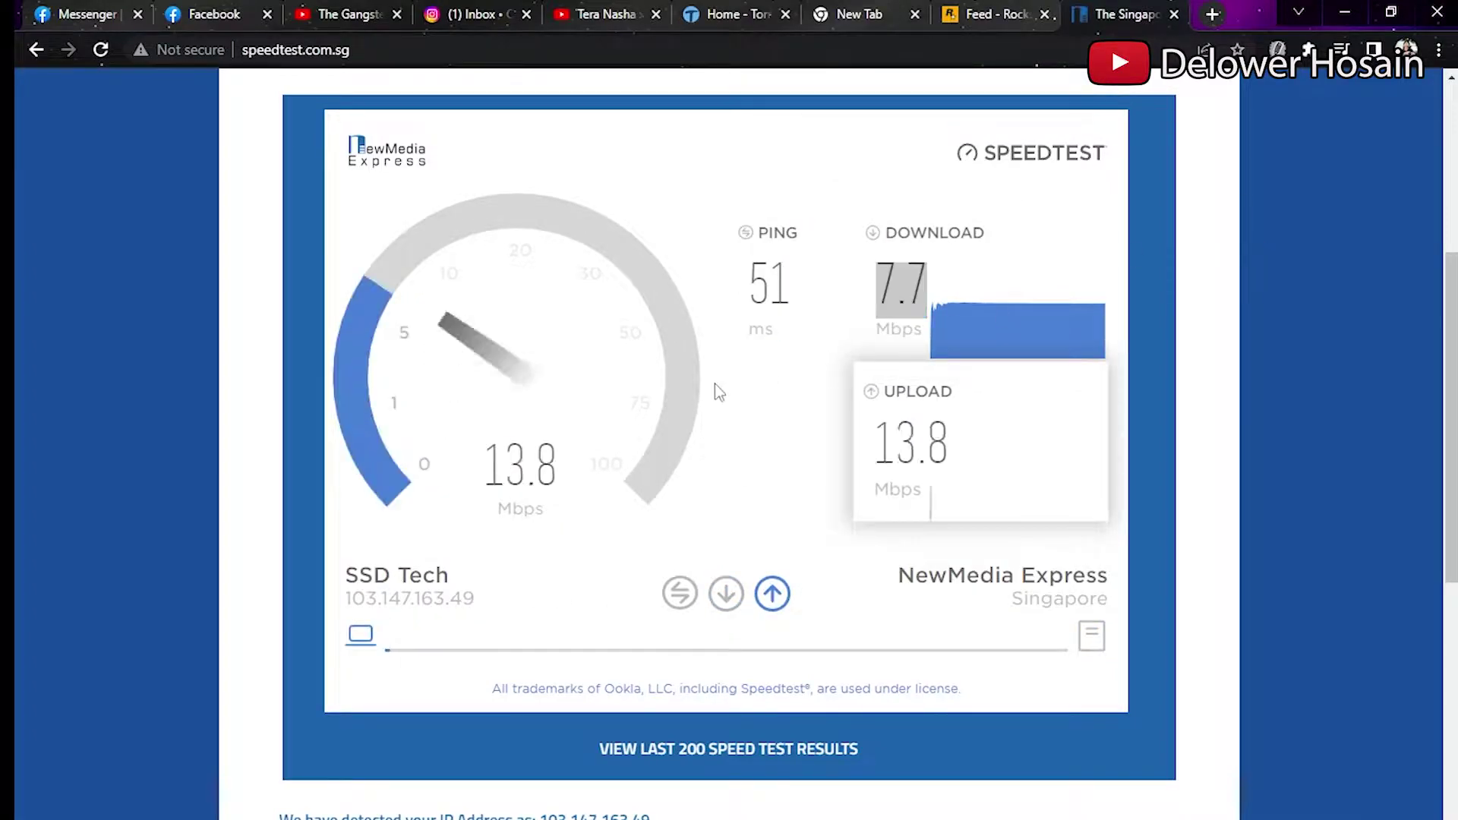
left_click_drag(348, 602, 478, 600)
left_click(479, 601)
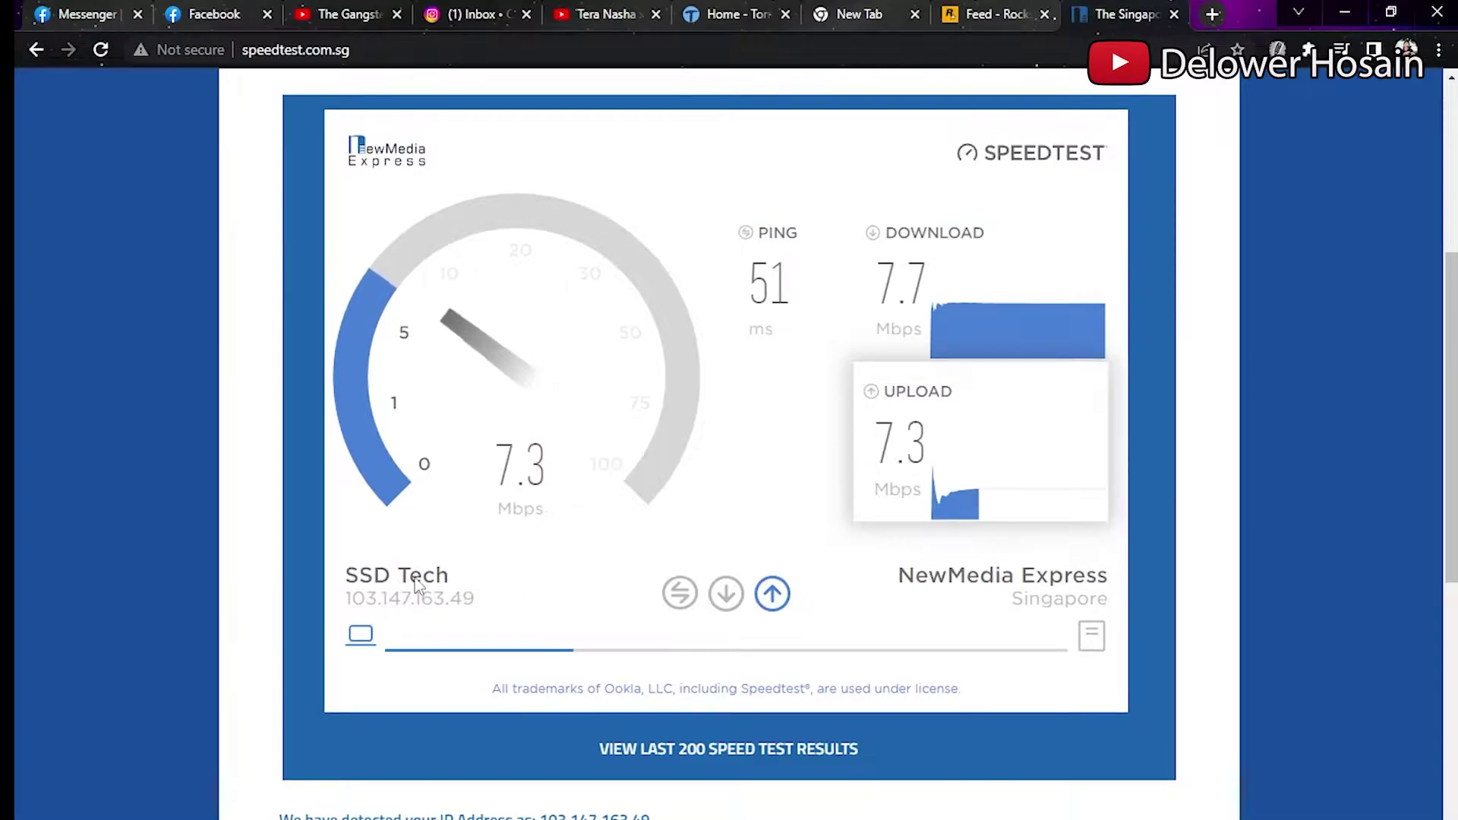
Look through the Social Club activity feed and return to the speed test page.
left_click(973, 8)
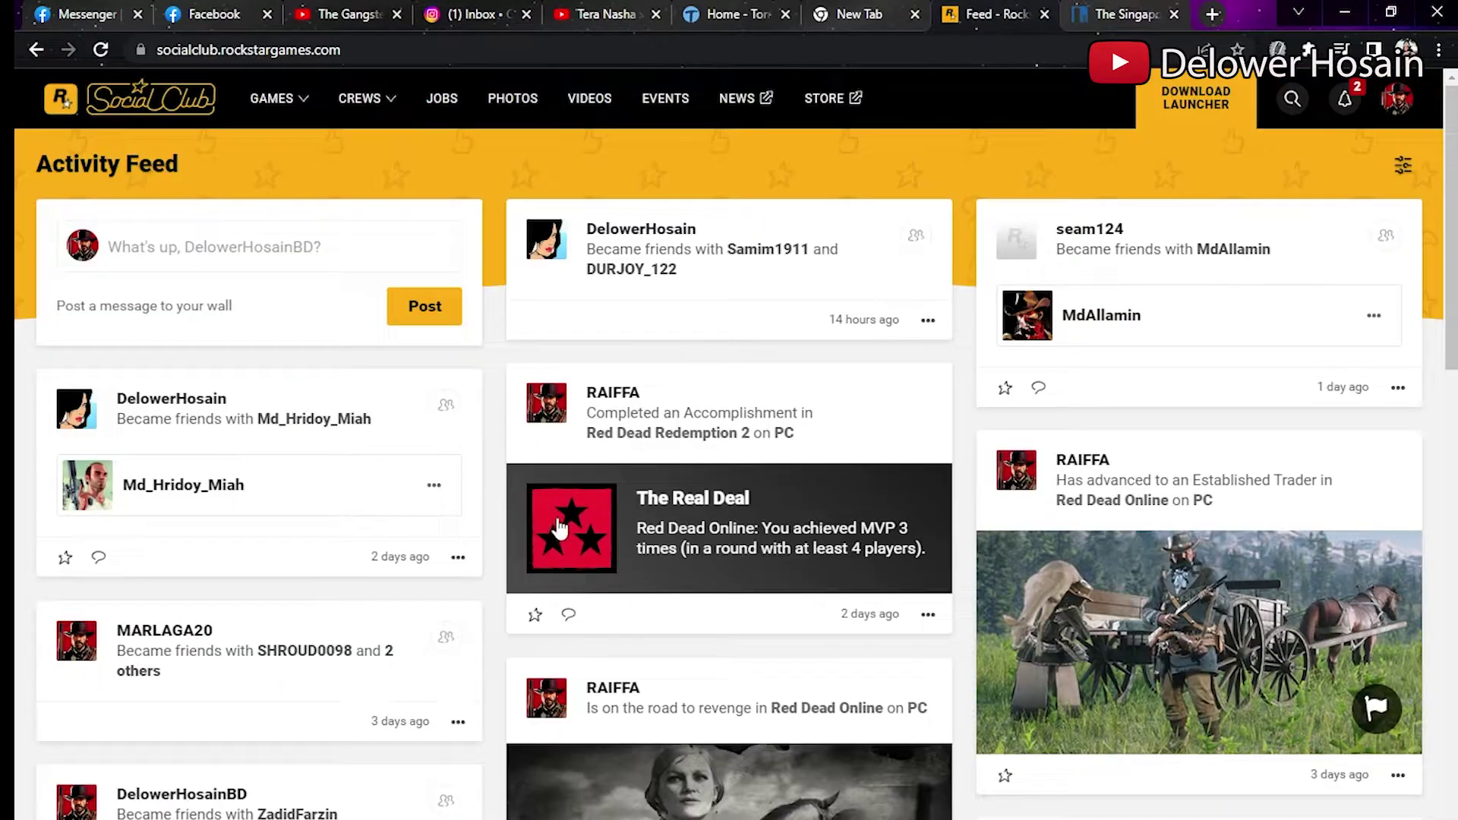
scroll(558, 526, "down", 8)
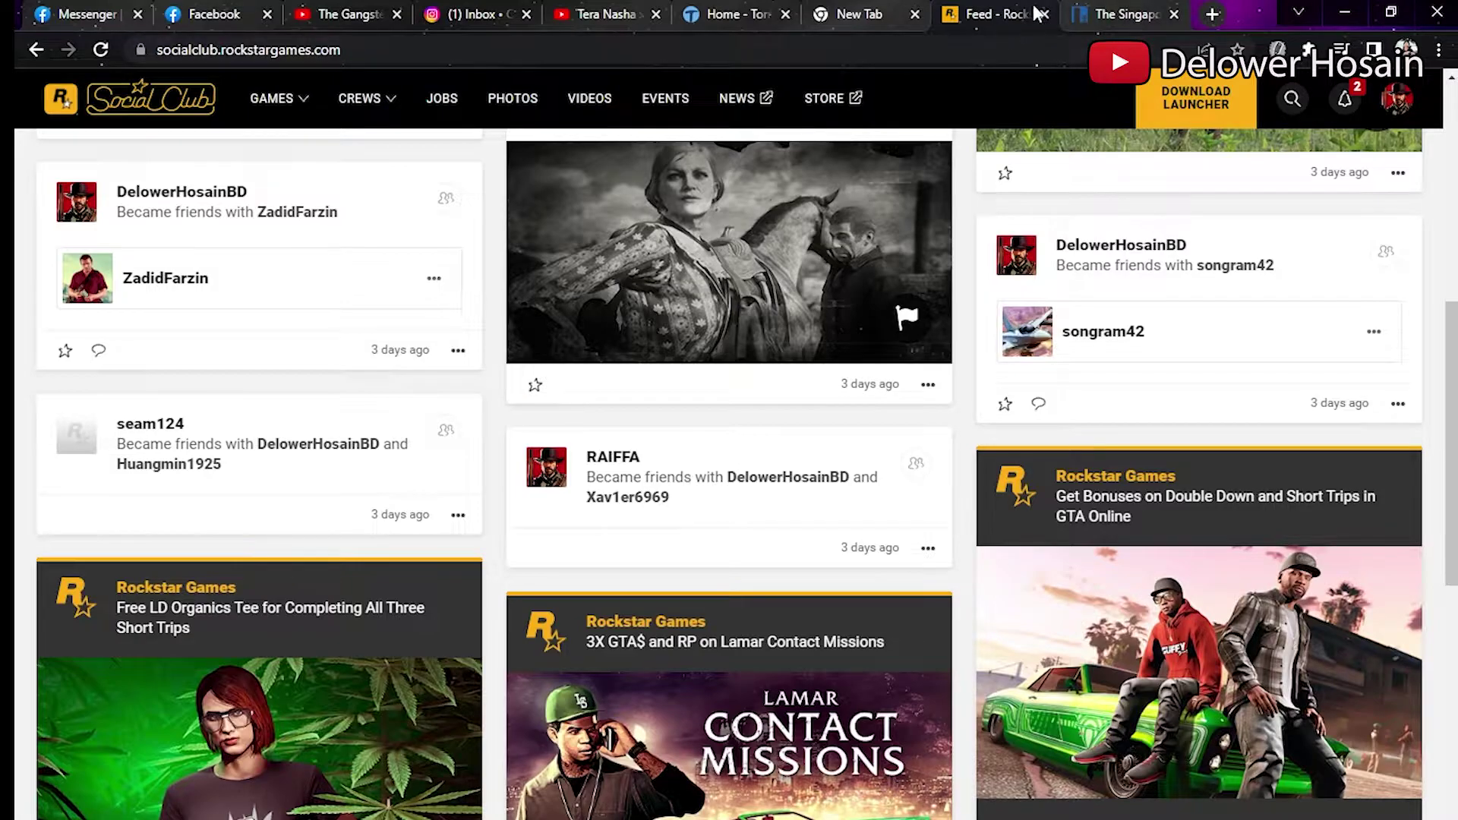
left_click(1135, 9)
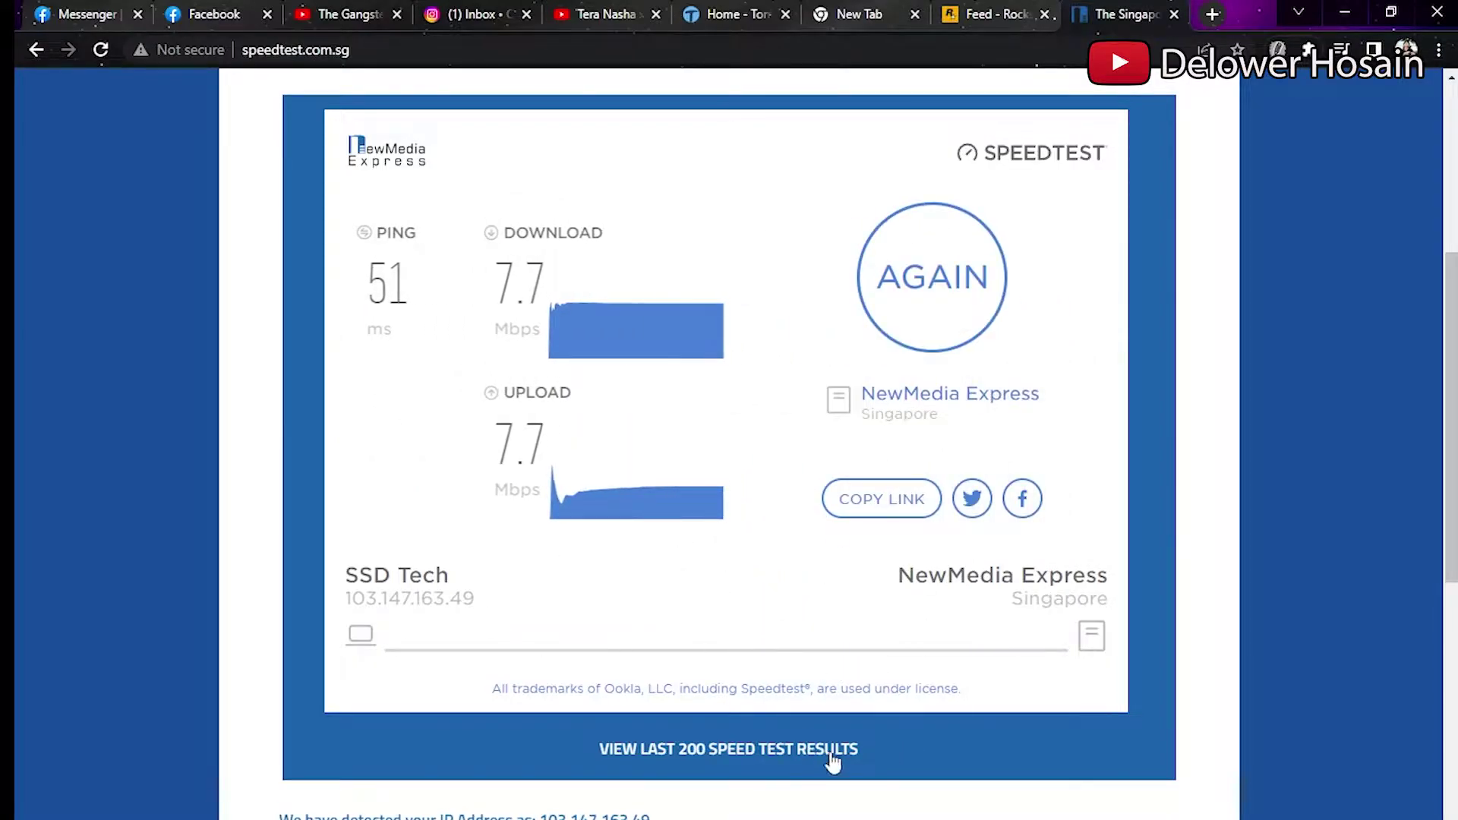
Switch to the Notepad list of solutions and examine the USE VPN line.
key("alt+Tab")
left_click_drag(237, 245, 343, 244)
left_click(325, 249)
Search Windows for the NordVPN app without launching it, and minimize the Notepad window.
left_click(15, 708)
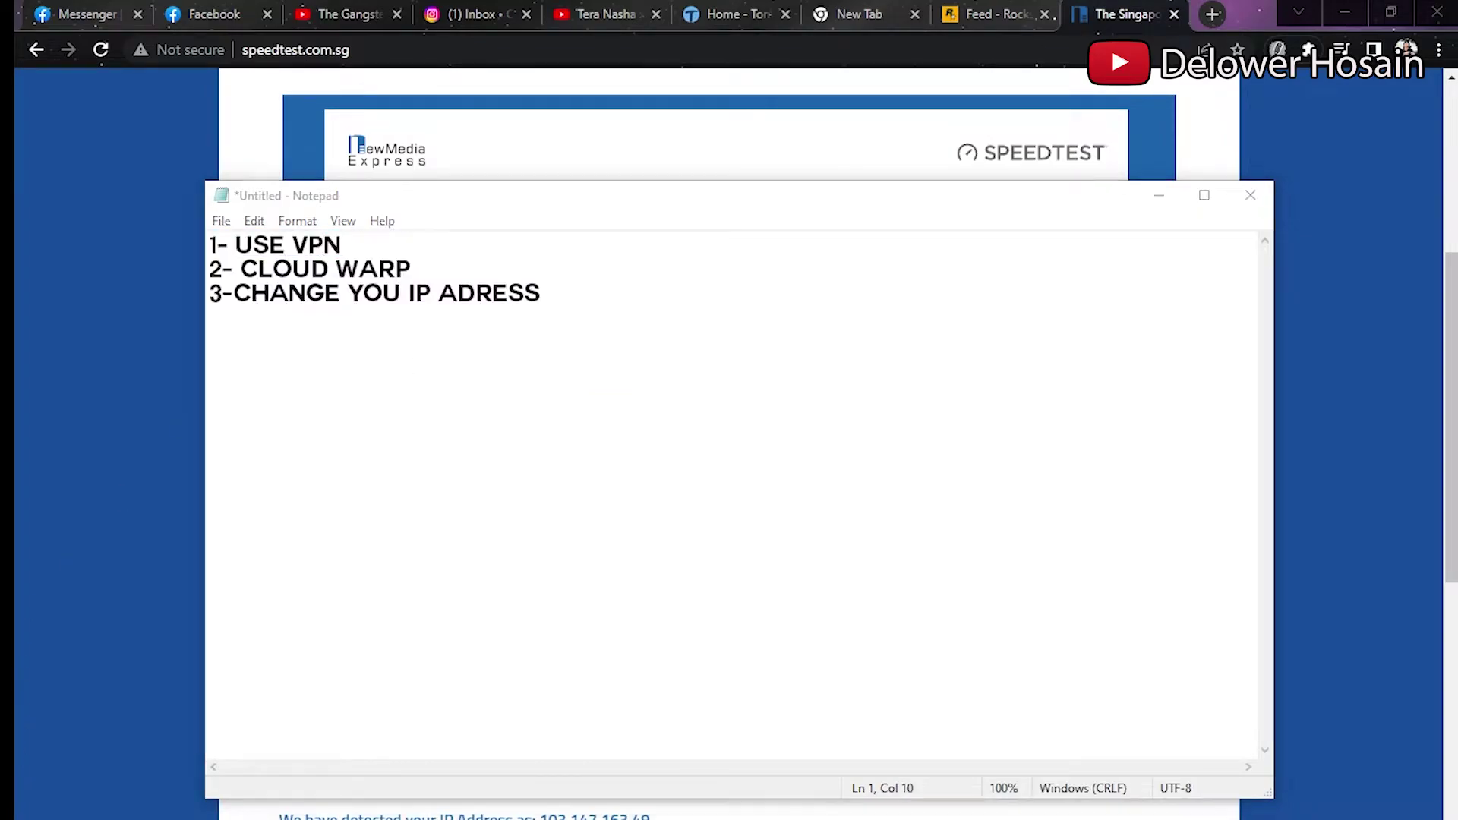
type("no")
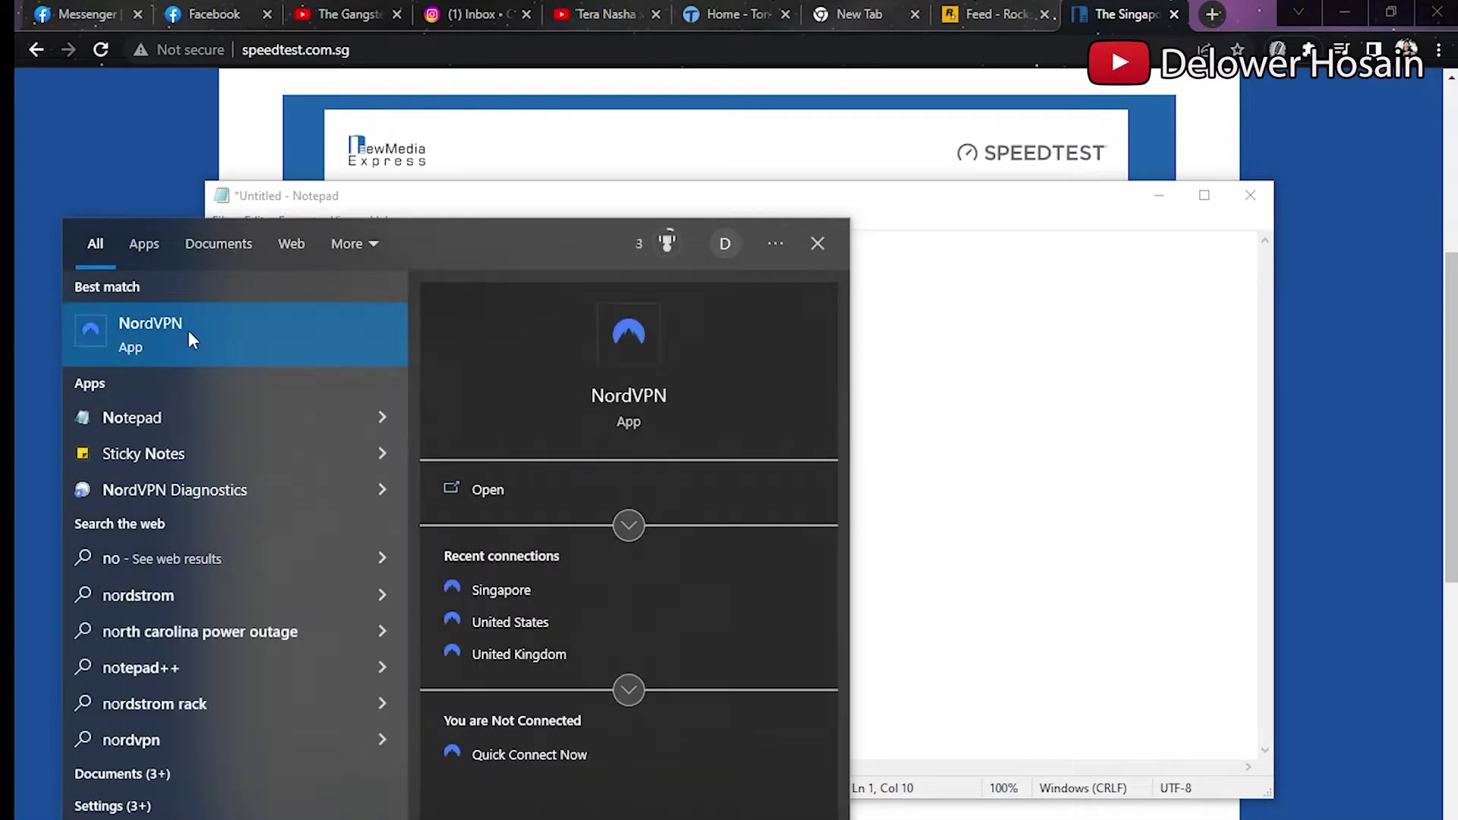
left_click(726, 207)
left_click_drag(726, 207, 720, 302)
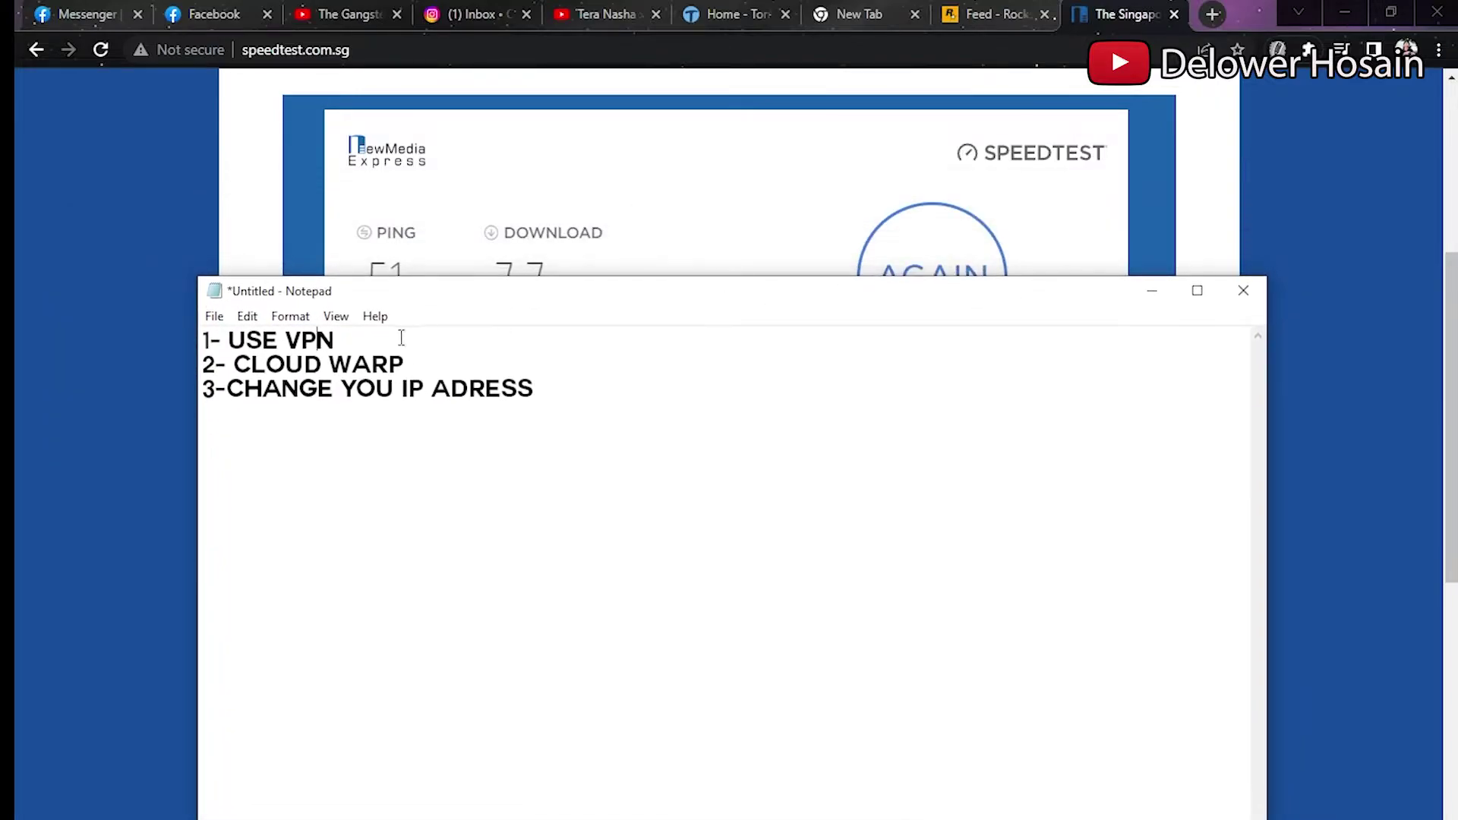
left_click(1147, 295)
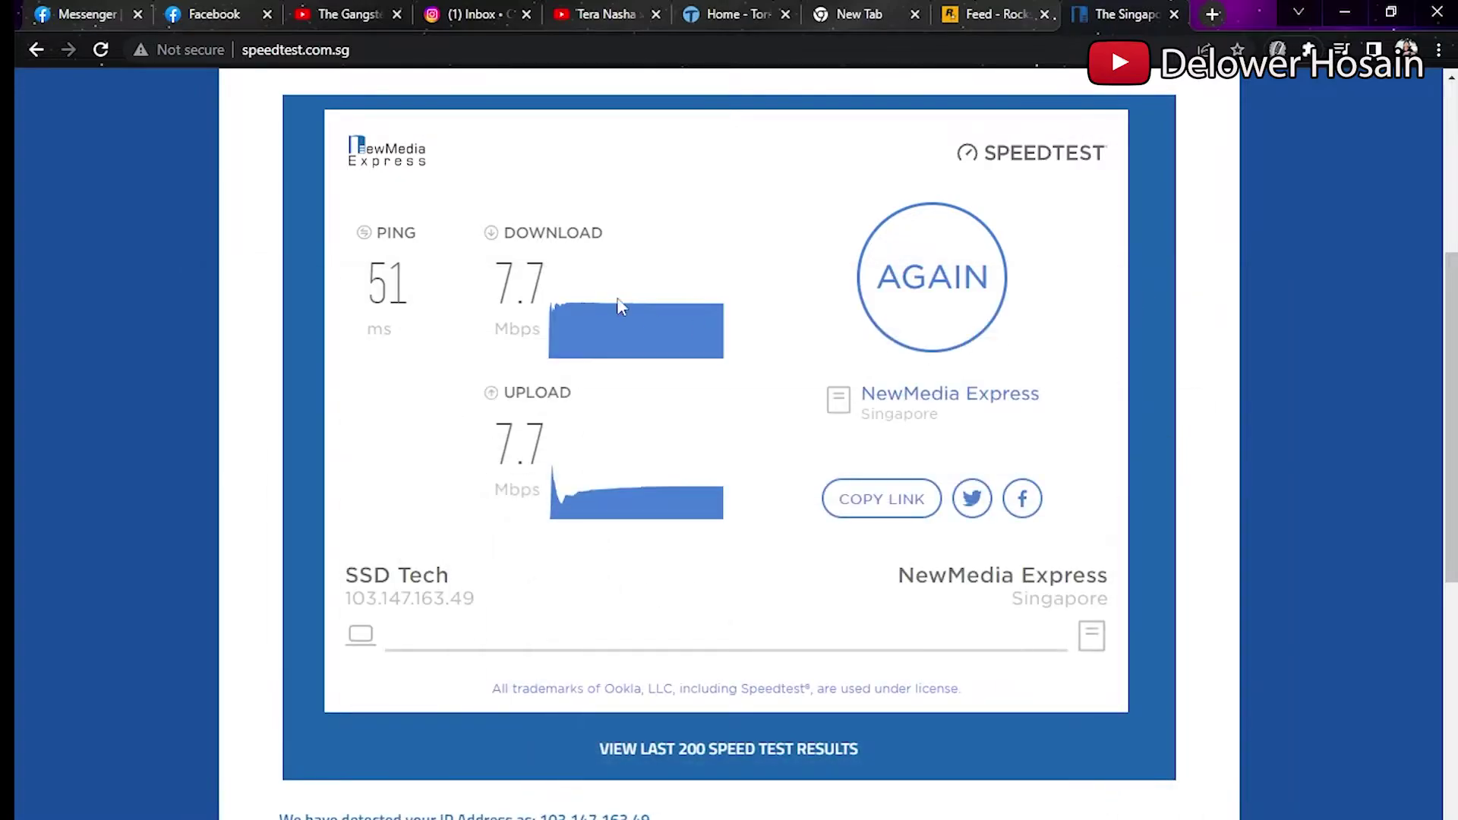
Switch to Discord, view the giveaway channel of the Esports Zone server, and minimize Discord.
left_click_drag(480, 274, 555, 281)
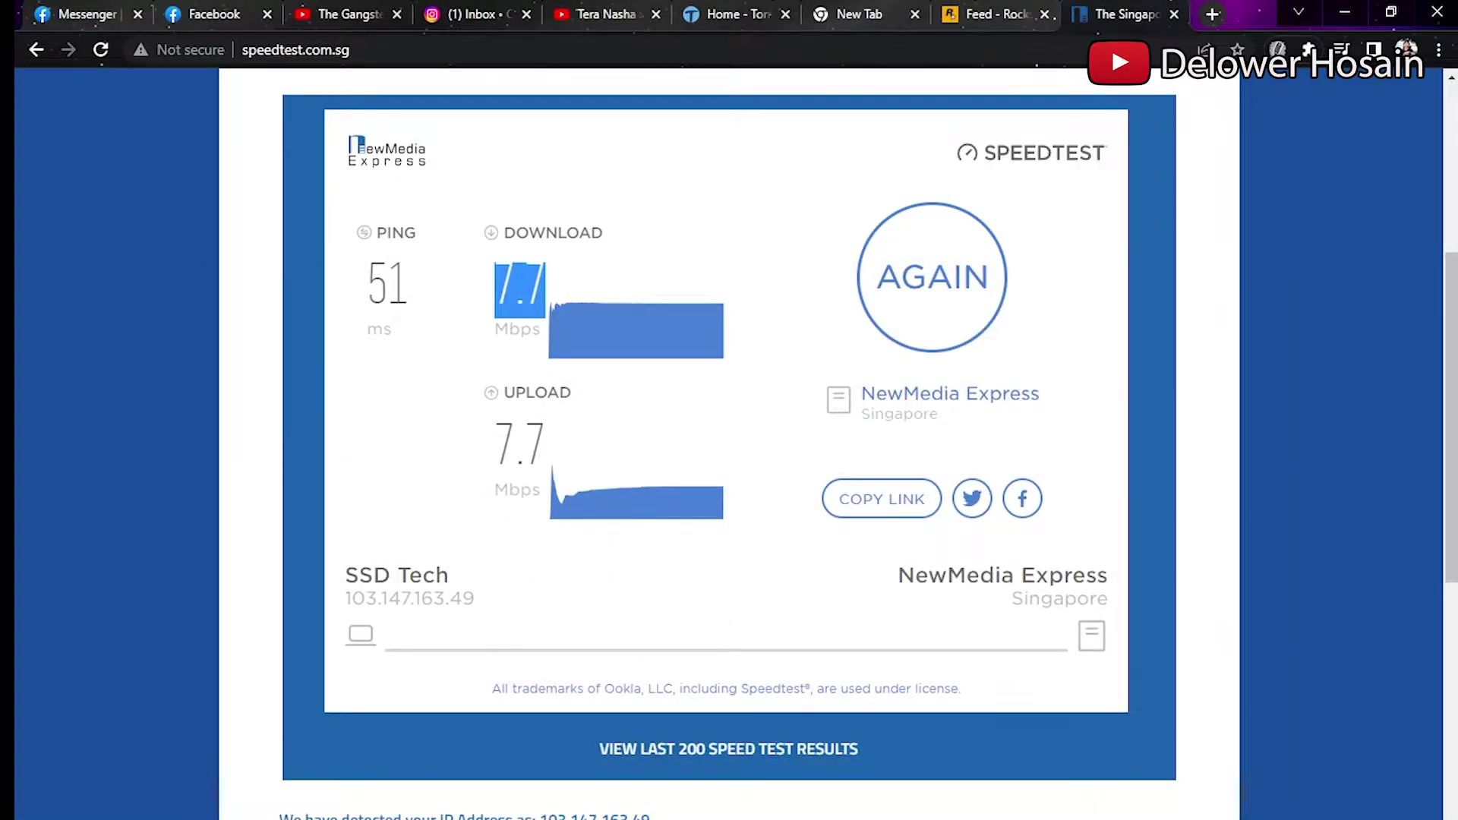
key("alt+Tab")
scroll(246, 591, "down", 7)
scroll(196, 541, "down", 12)
scroll(196, 536, "up", 5)
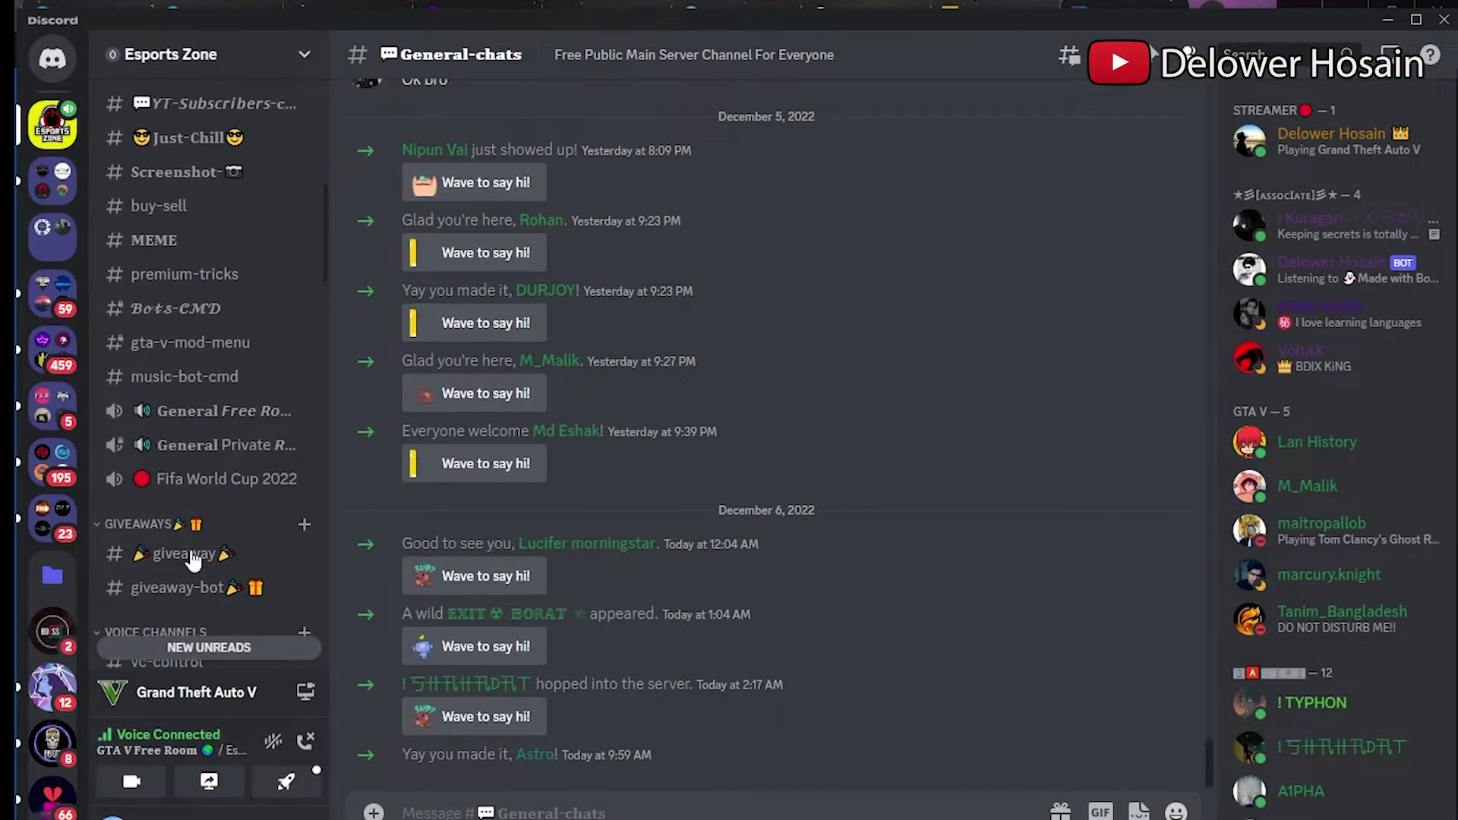
left_click(190, 554)
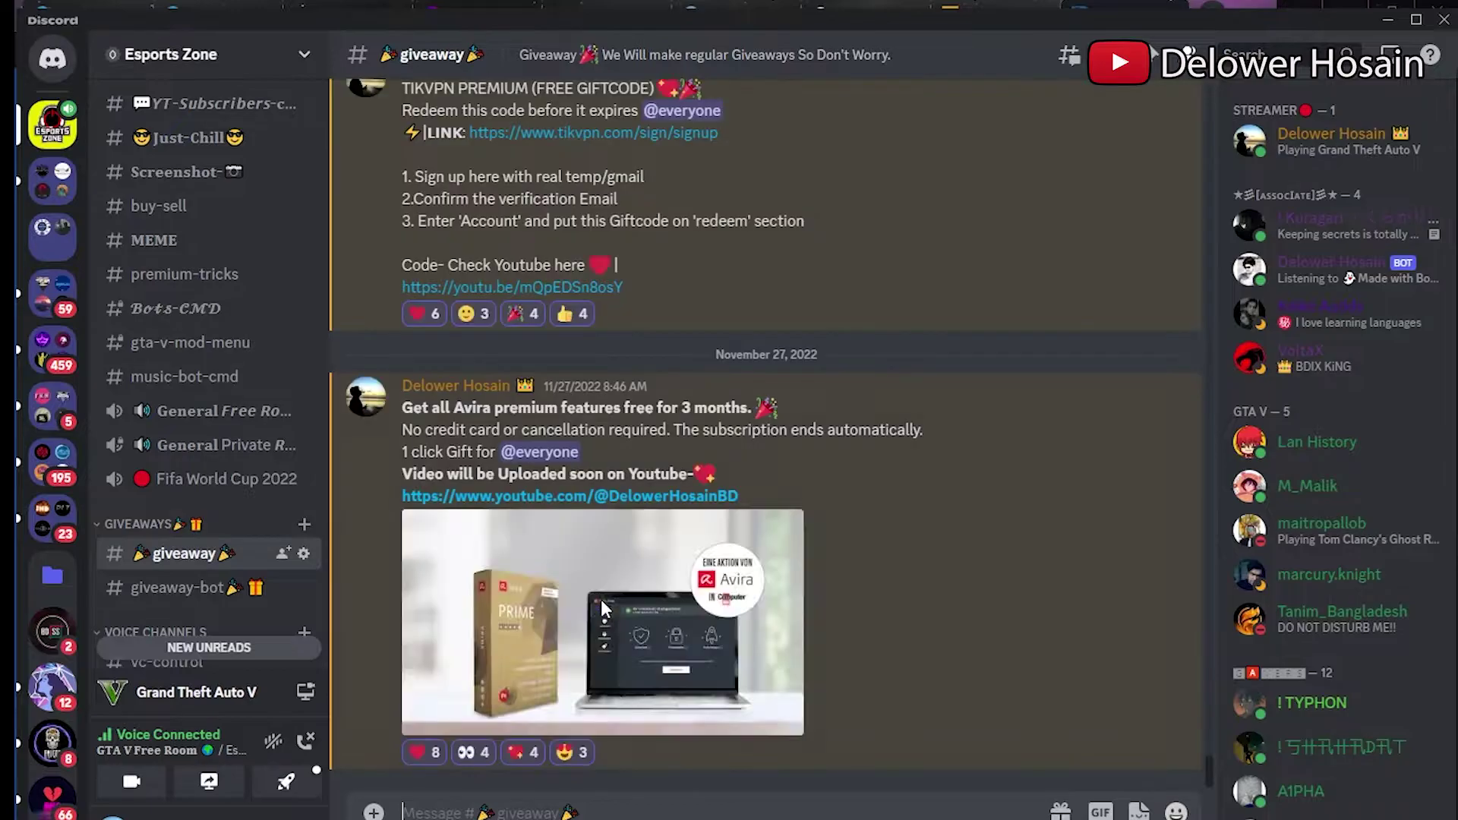
left_click(1386, 23)
Examine the download speed in the finished speed test result.
left_click(532, 277)
left_click_drag(496, 279, 578, 290)
left_click(646, 258)
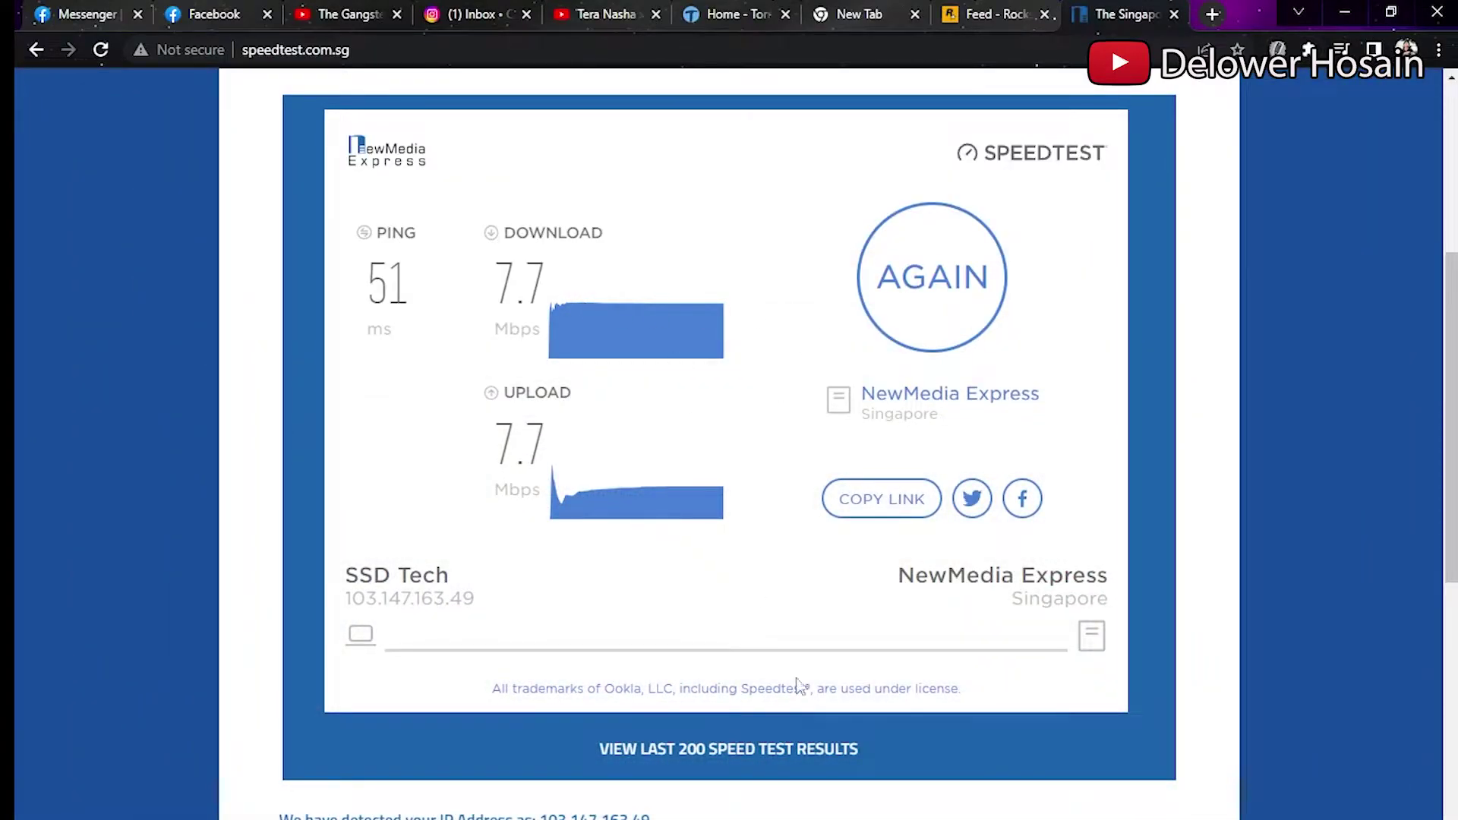
Switch to the Notepad list and copy the text CLOUD WARP from its second line.
key("alt+Tab")
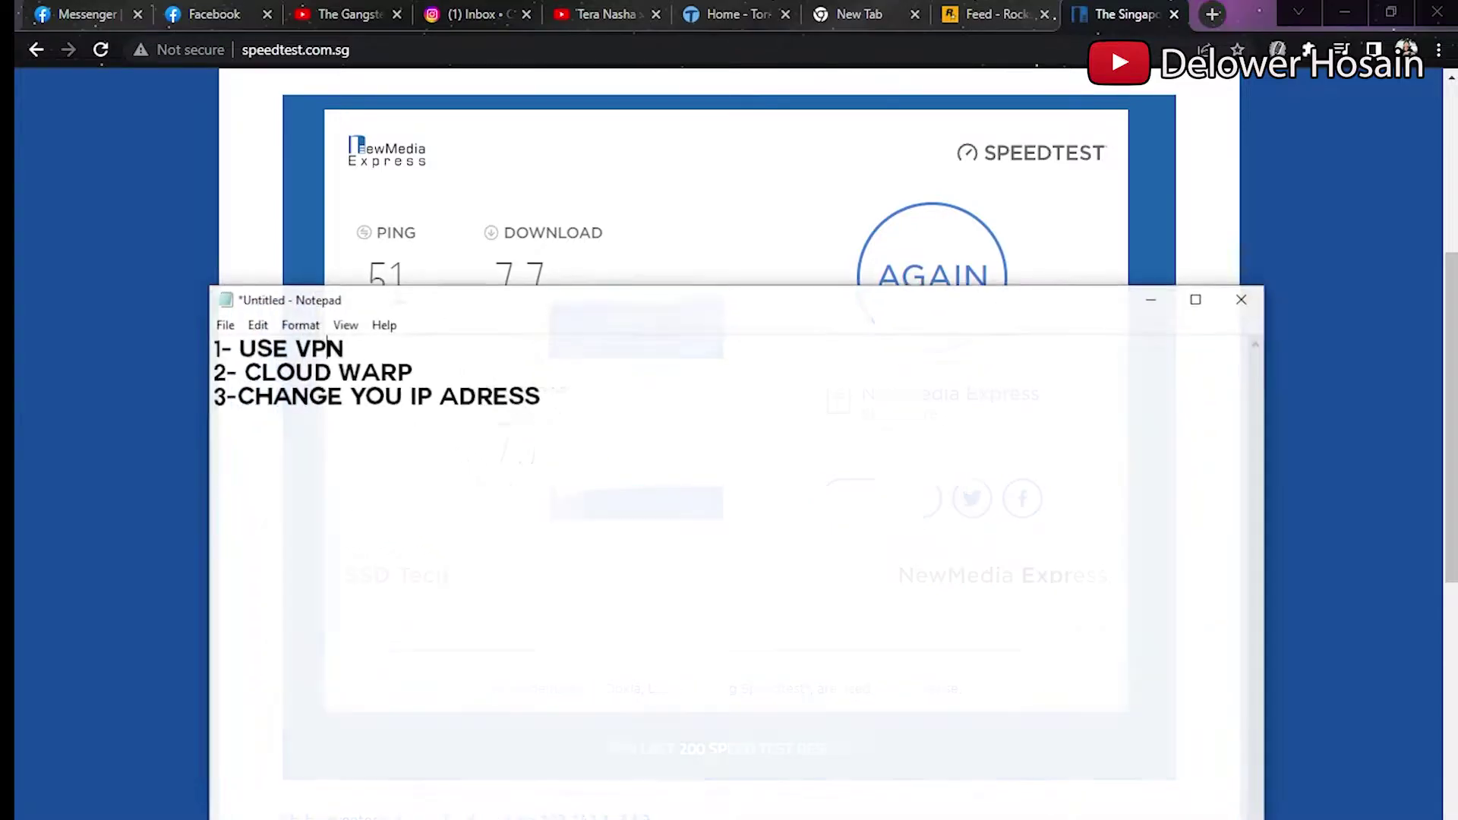
left_click_drag(235, 363, 404, 364)
right_click(346, 364)
left_click(429, 429)
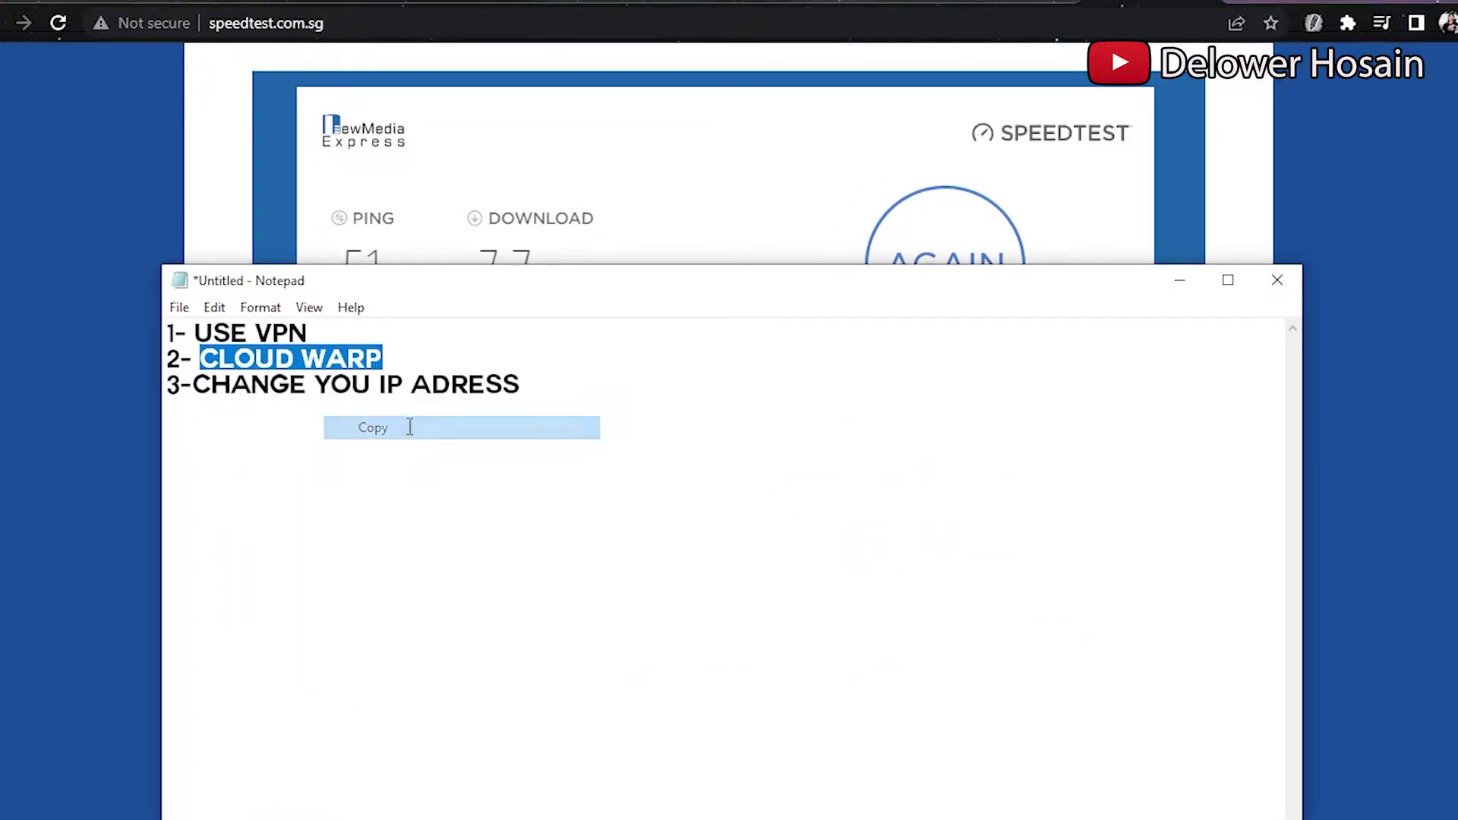
Search Google for the copied text Cloud Warp in a new browser tab.
key("alt+Tab")
key("ctrl+t")
key("ctrl+v")
key("Return")
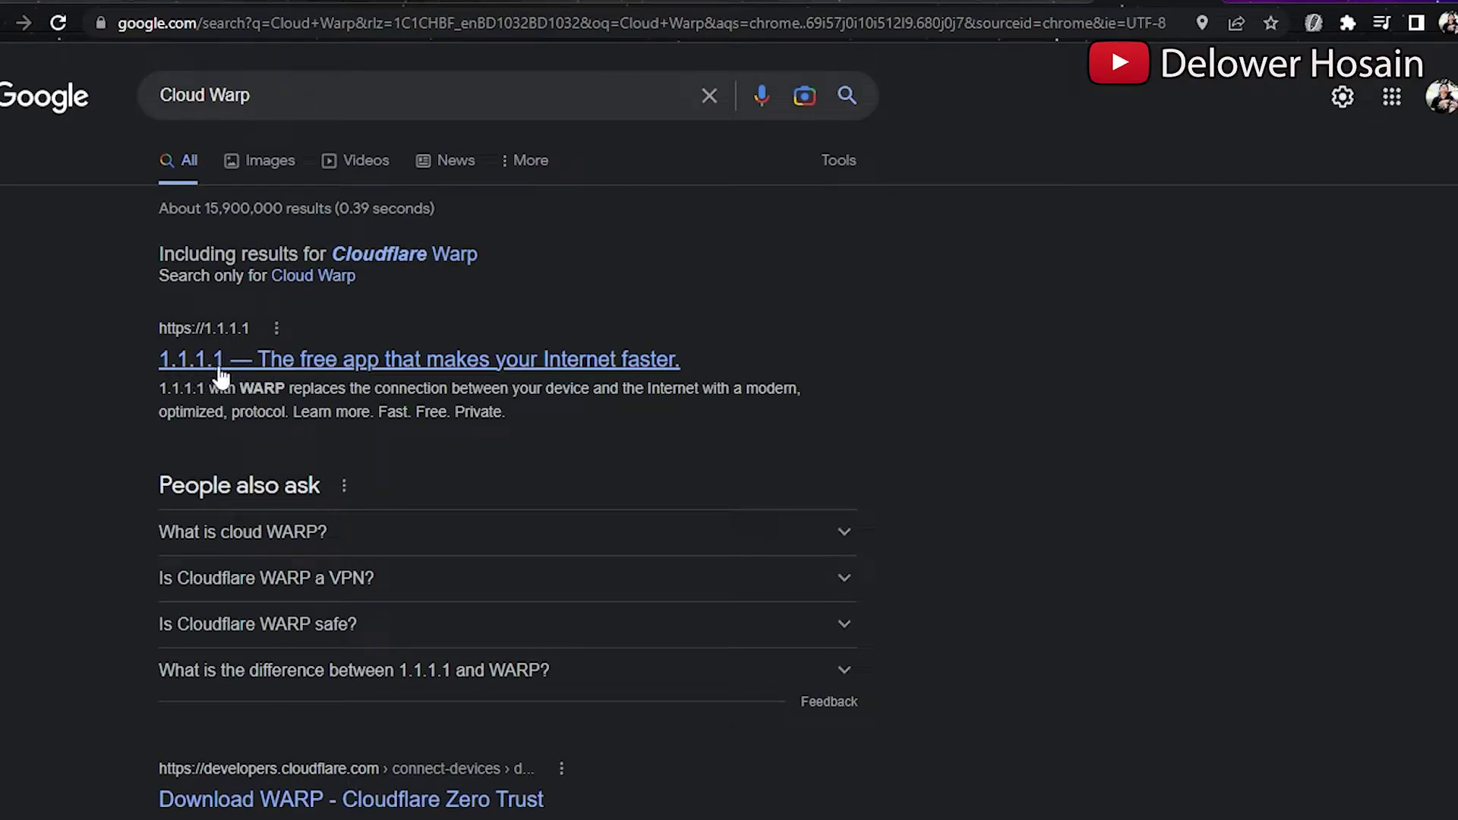
Open the 1.1.1.1 search result in a new tab and view its download options for each platform.
right_click(259, 366)
left_click(316, 373)
left_click(1064, 3)
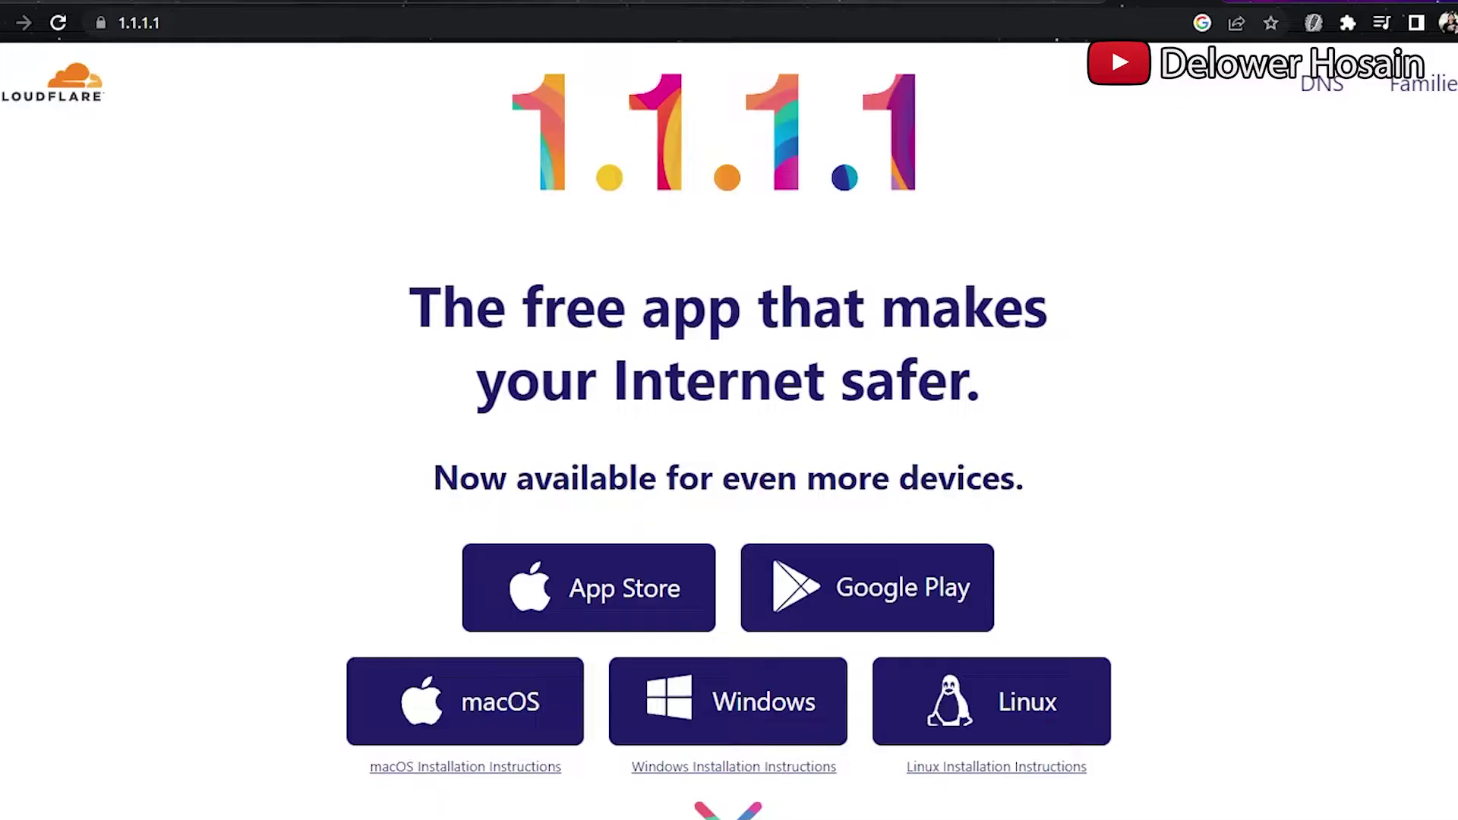
scroll(1143, 527, "down", 5)
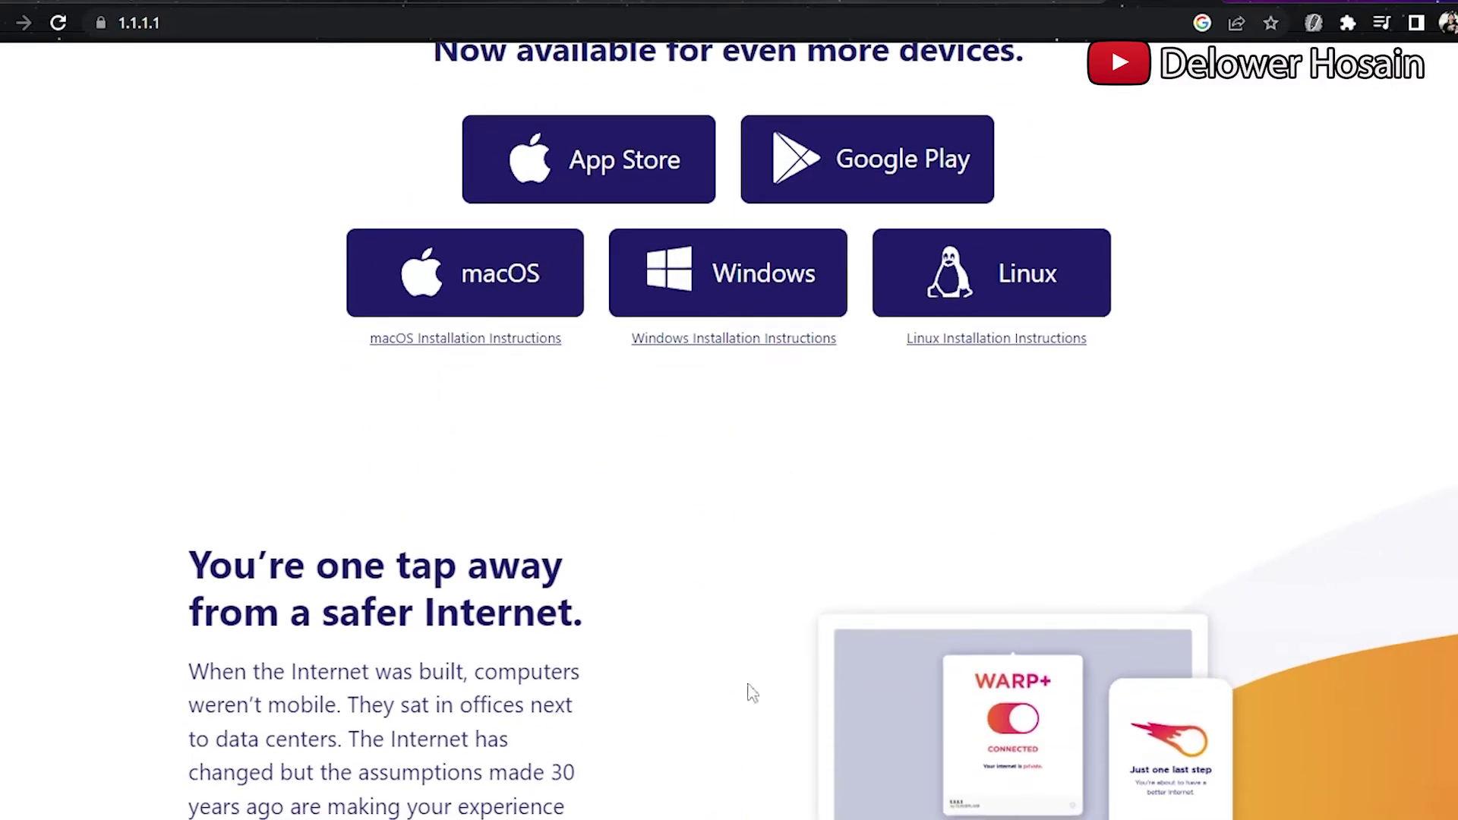
Look over the 1.1.1.1 page's heading, download options and web address.
scroll(781, 579, "up", 2)
scroll(781, 578, "up", 4)
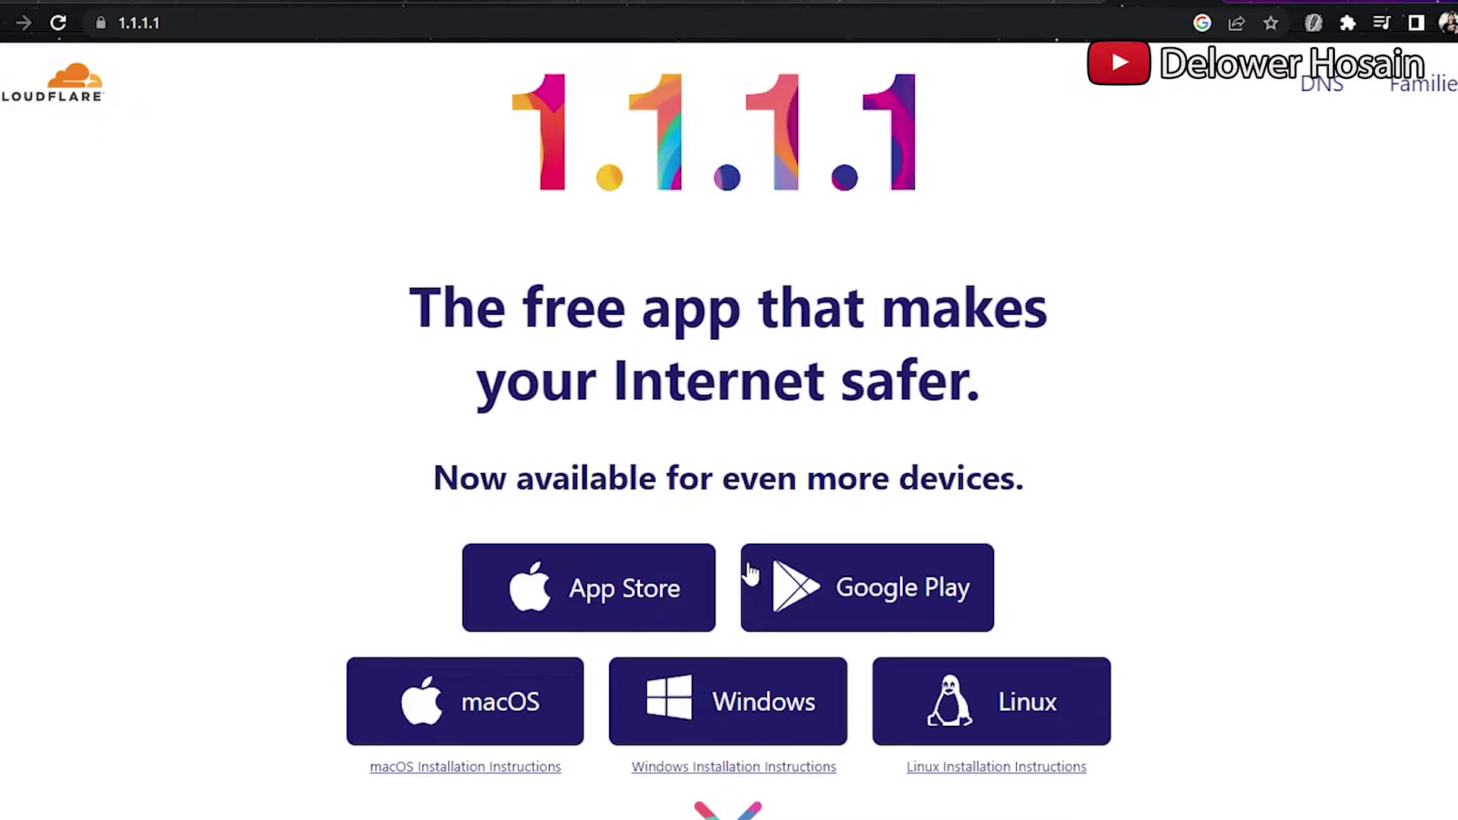
scroll(1028, 595, "down", 6)
scroll(1006, 560, "up", 7)
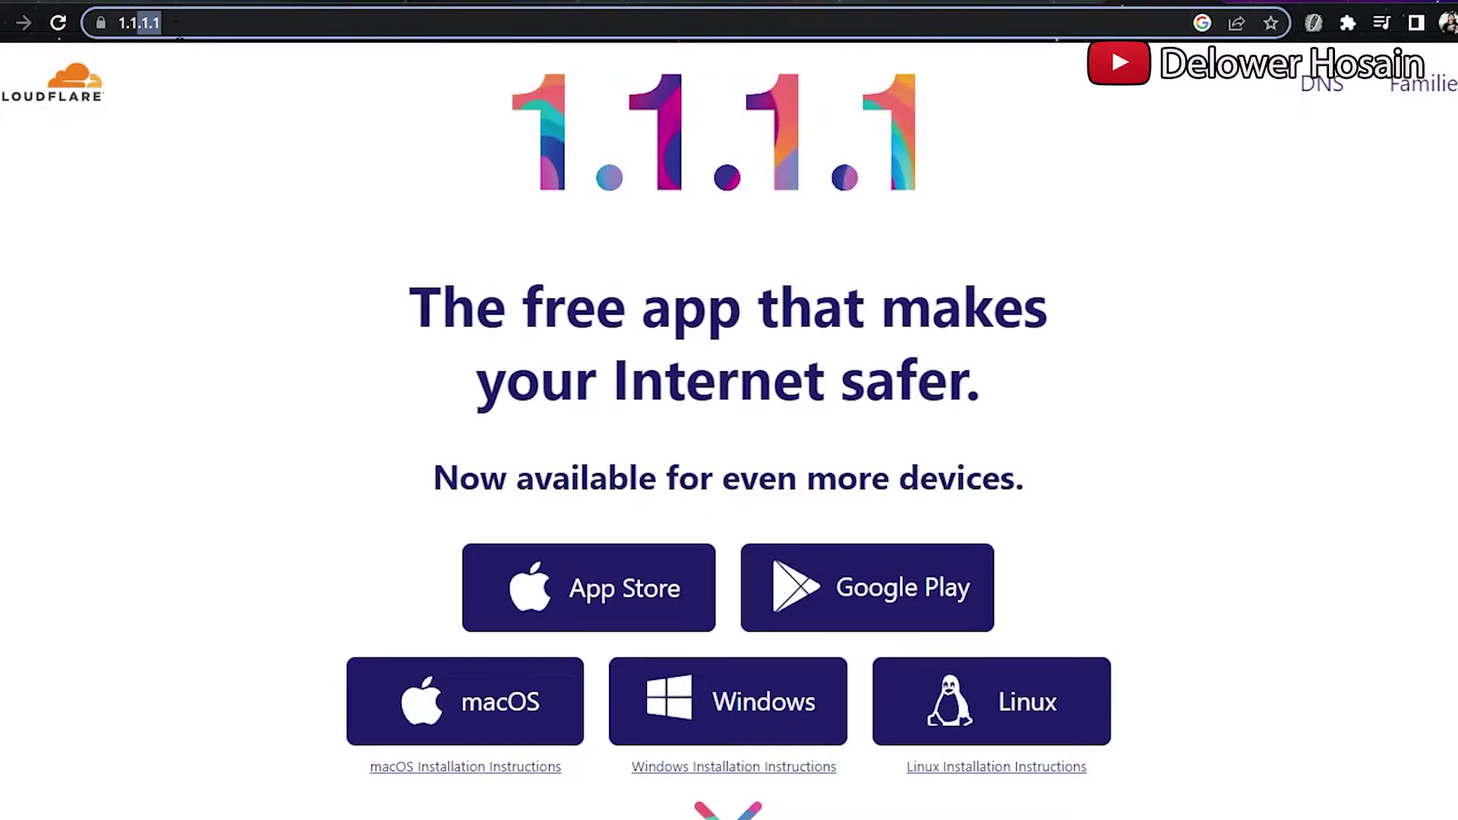
left_click(174, 22)
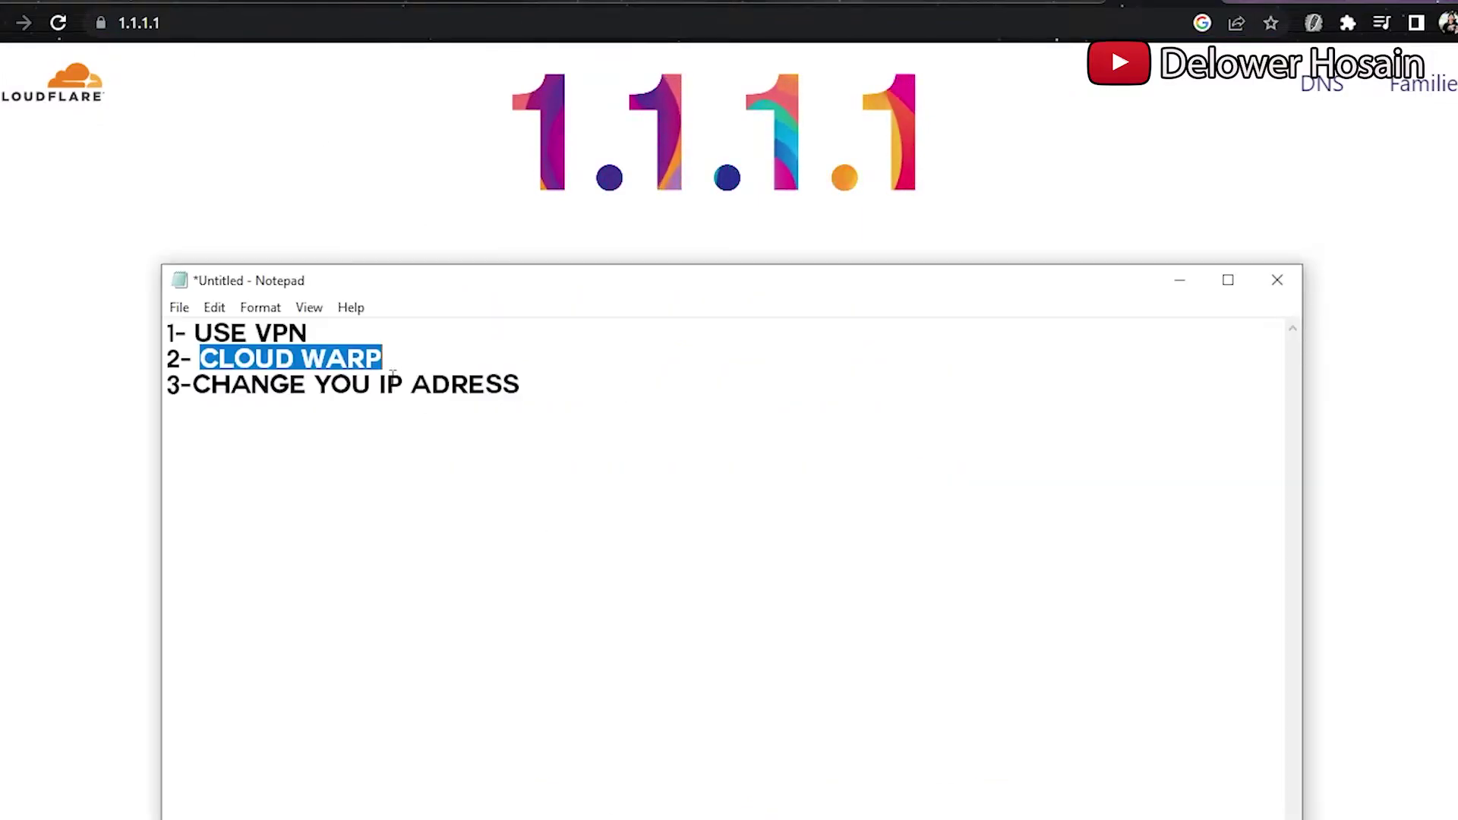
Switch to the Notepad list and highlight its third fix, CHANGE YOU IP ADRESS.
left_click_drag(192, 384, 520, 416)
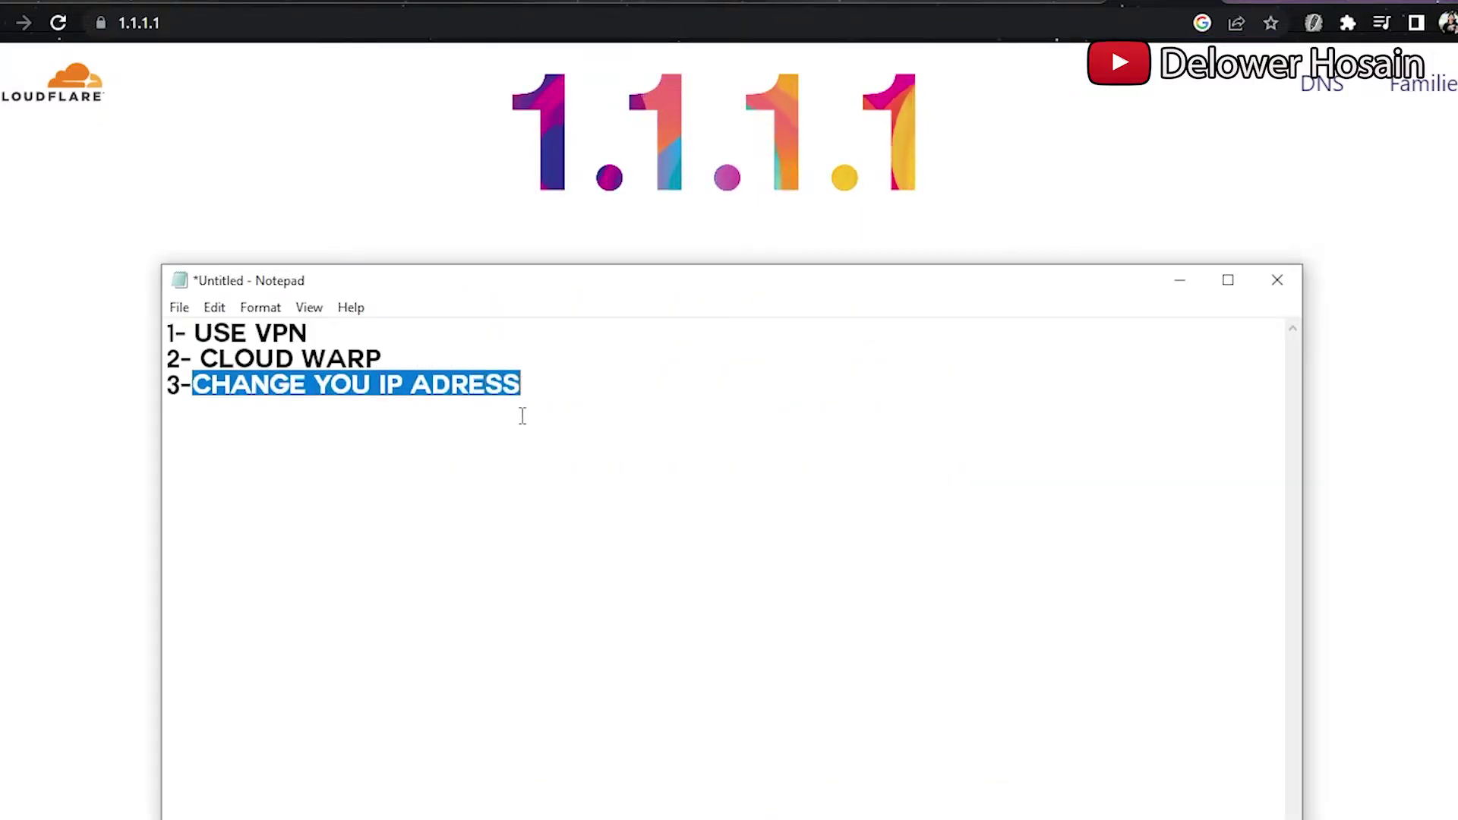
left_click(503, 399)
left_click_drag(333, 389, 536, 384)
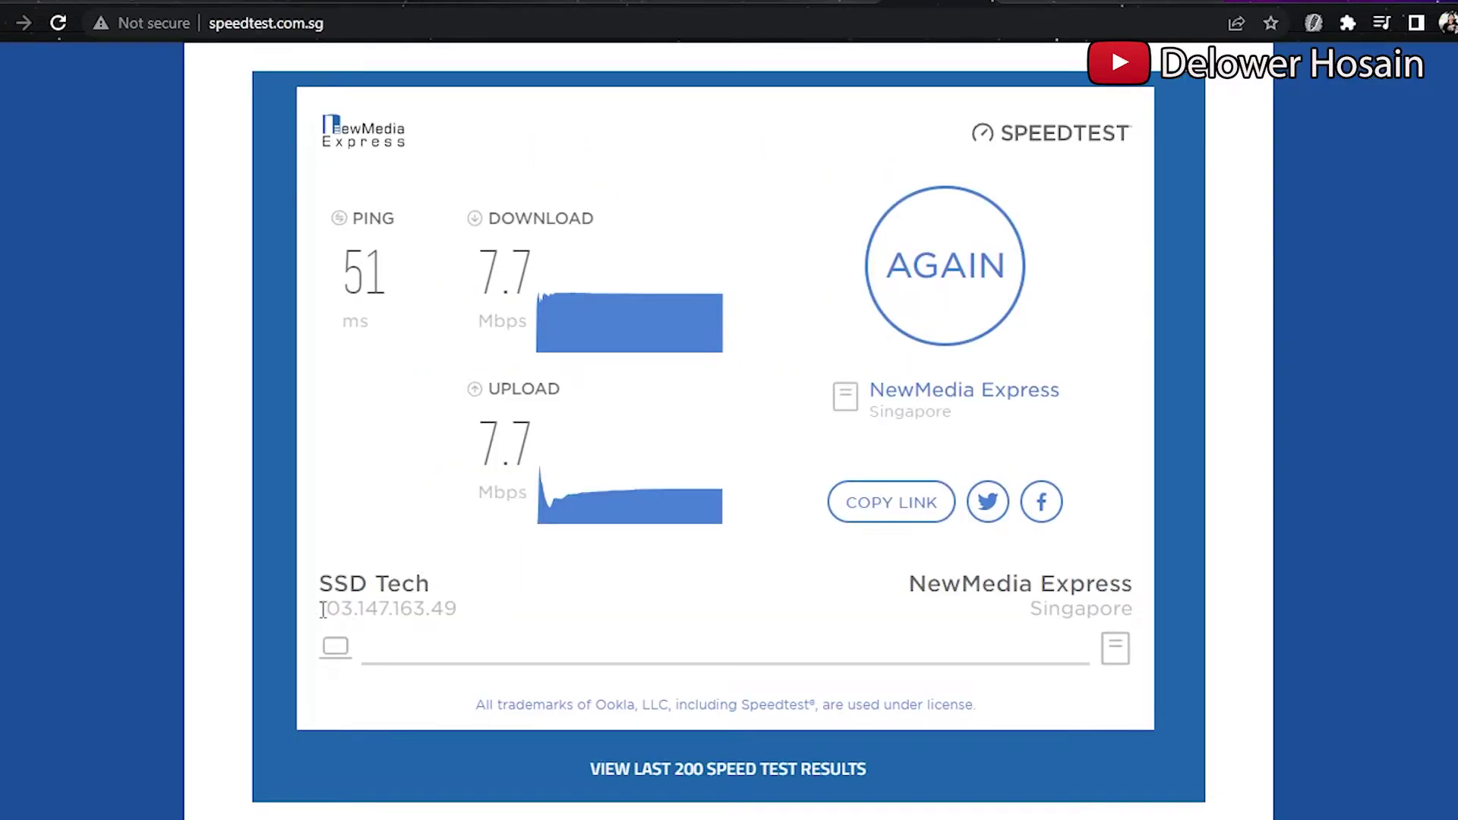
Switch to the finished speed test result and examine the IP address shown under the provider SSD Tech.
left_click_drag(323, 610, 507, 628)
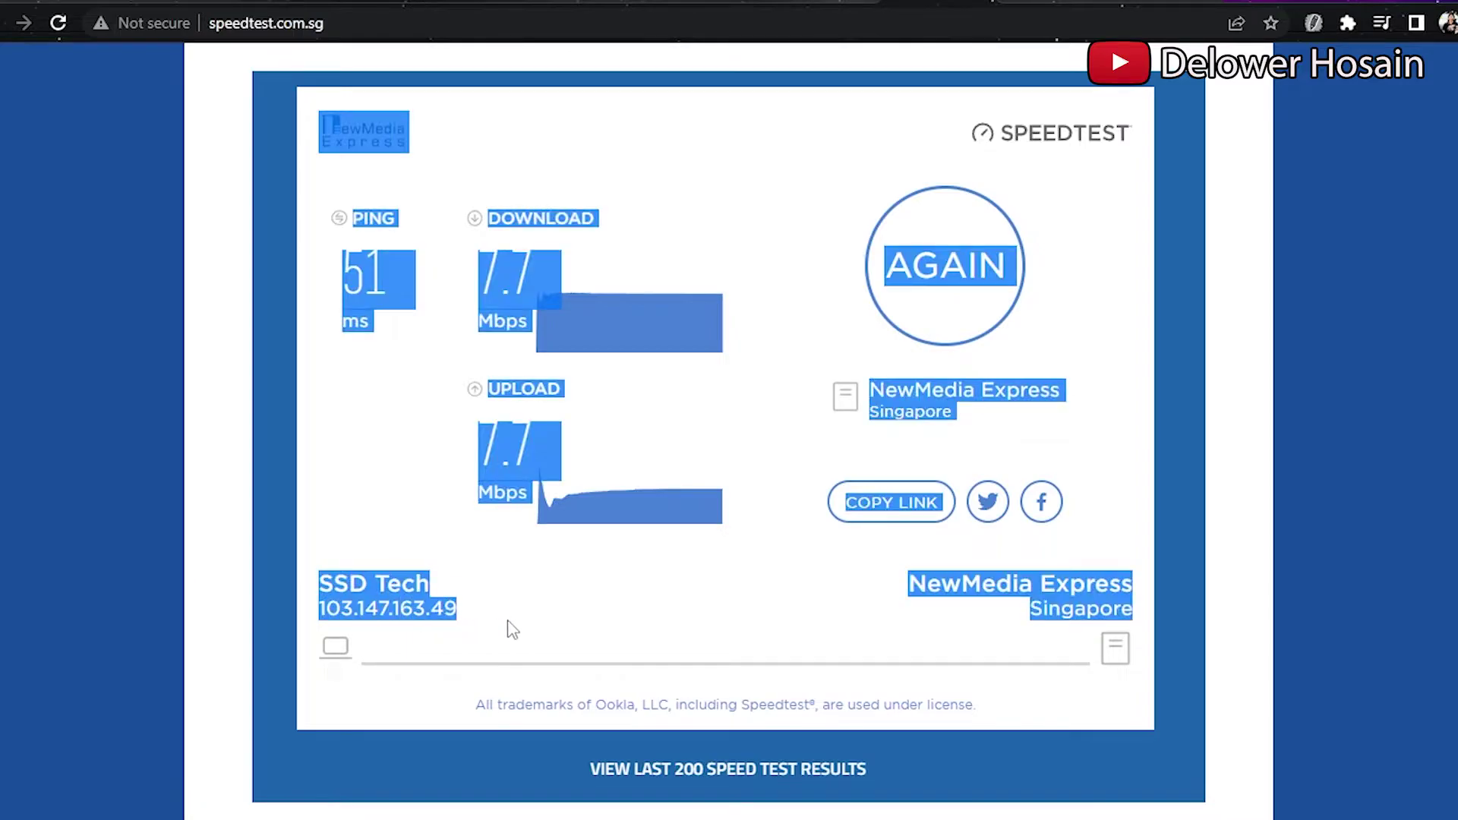
left_click(465, 622)
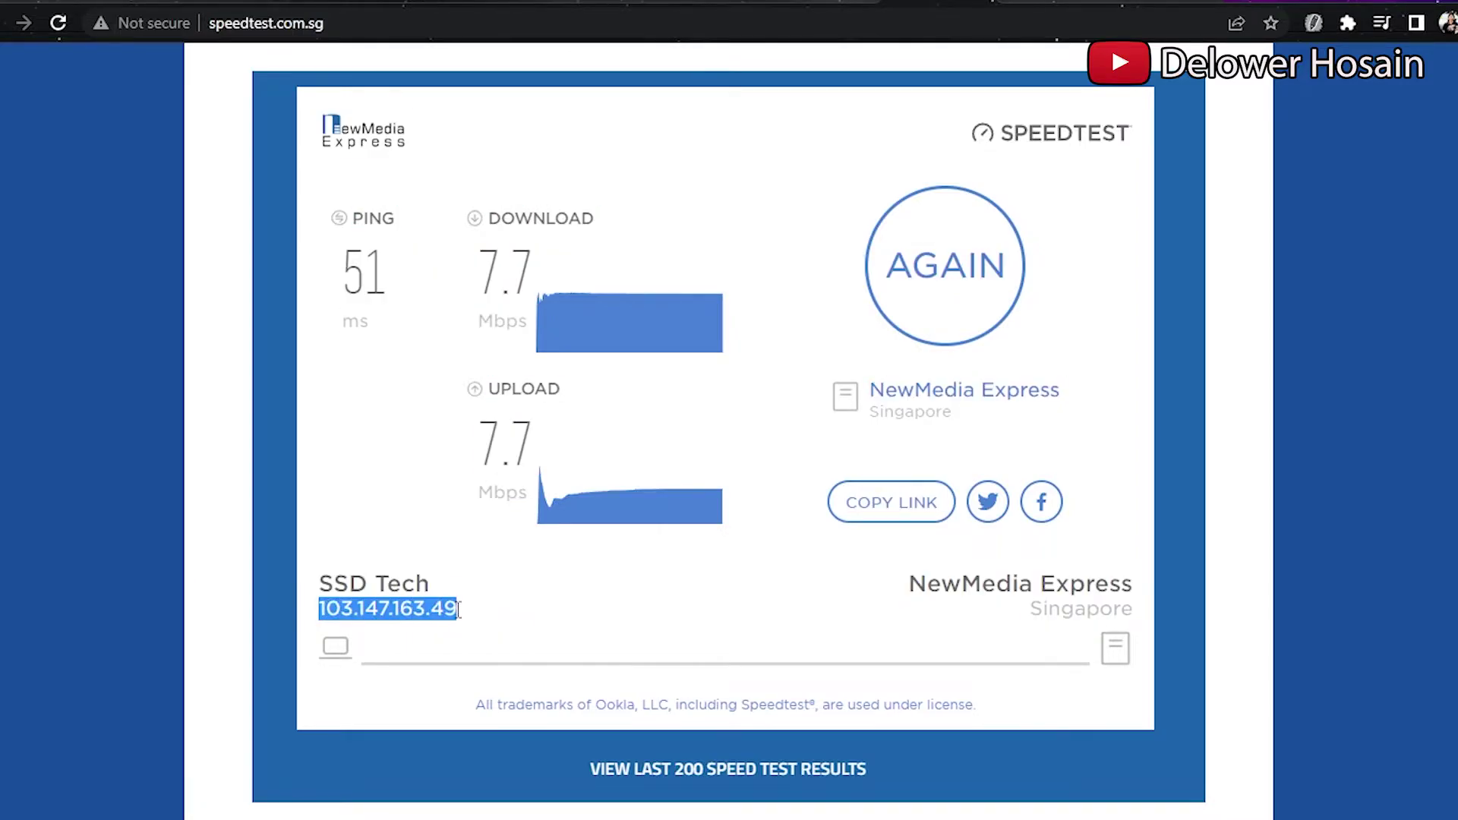
left_click(458, 610)
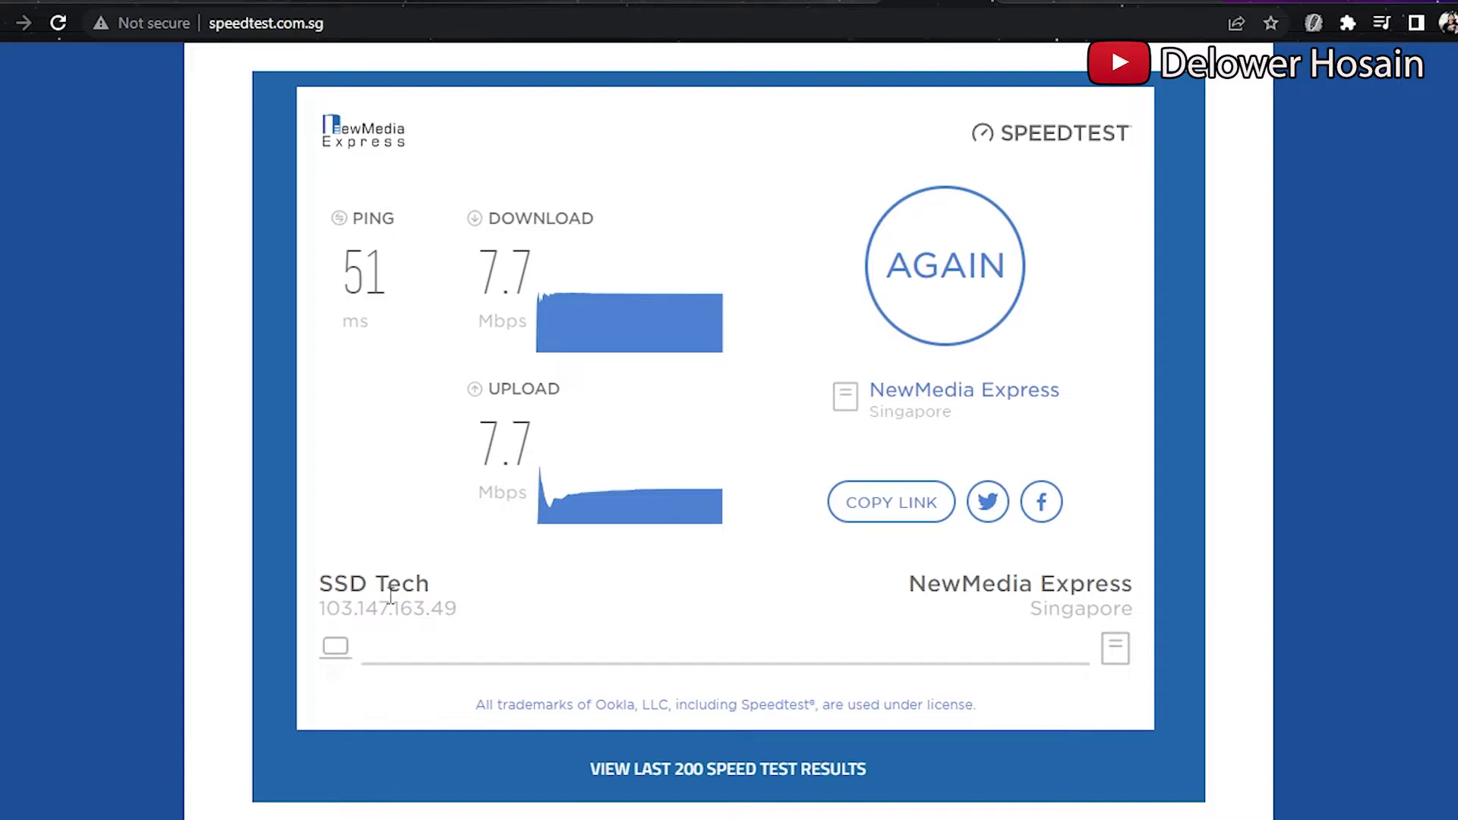
left_click_drag(319, 608, 458, 610)
left_click(323, 608)
left_click_drag(323, 608, 456, 610)
left_click(346, 611)
left_click_drag(320, 607, 459, 619)
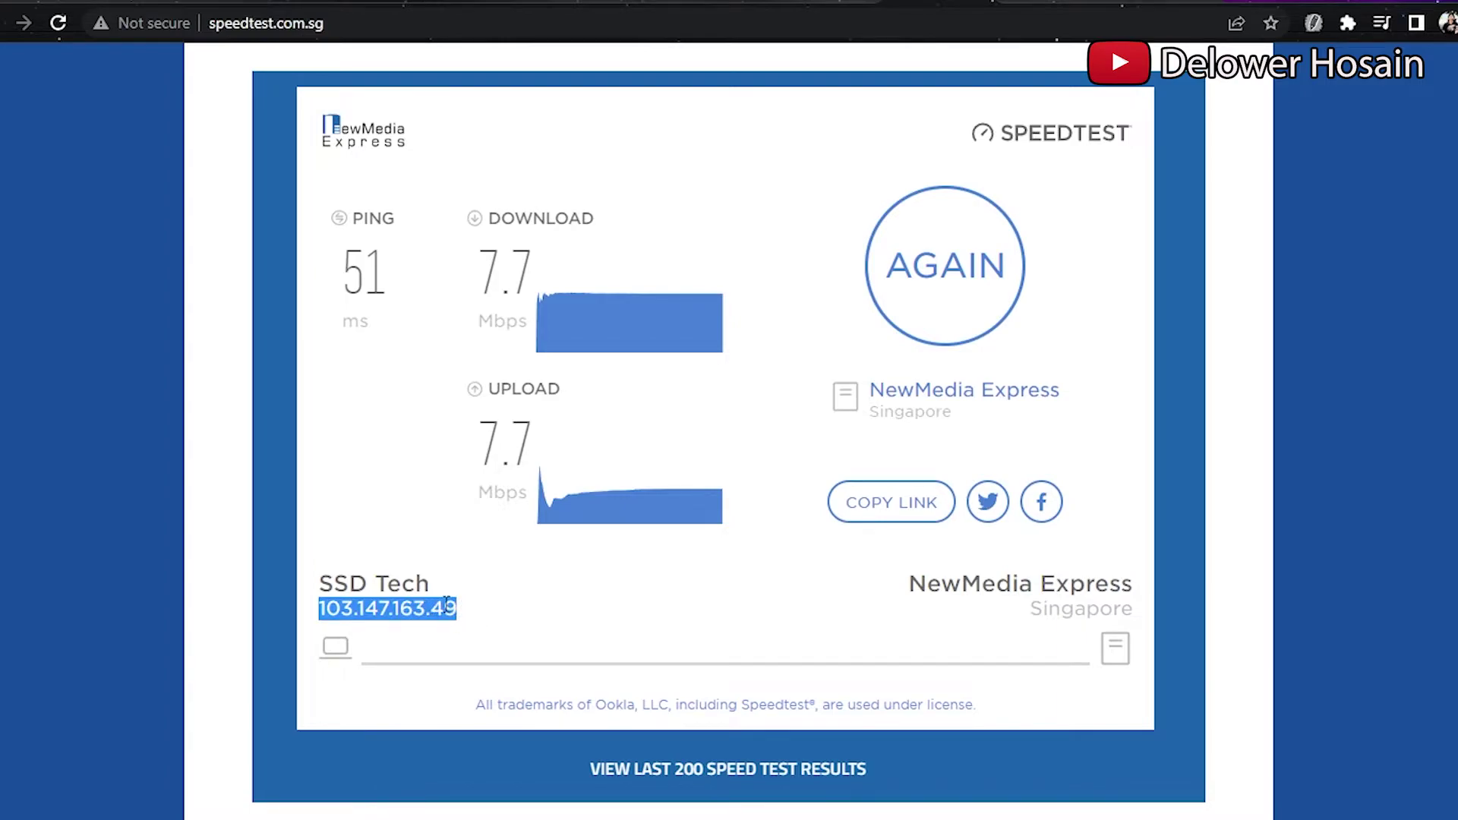
left_click(436, 607)
left_click_drag(325, 612, 460, 612)
left_click(449, 608)
left_click_drag(323, 609, 458, 612)
left_click(449, 610)
left_click_drag(324, 614, 460, 619)
left_click(323, 608)
left_click_drag(323, 610, 461, 612)
left_click(424, 609)
left_click_drag(324, 609, 471, 615)
left_click(452, 608)
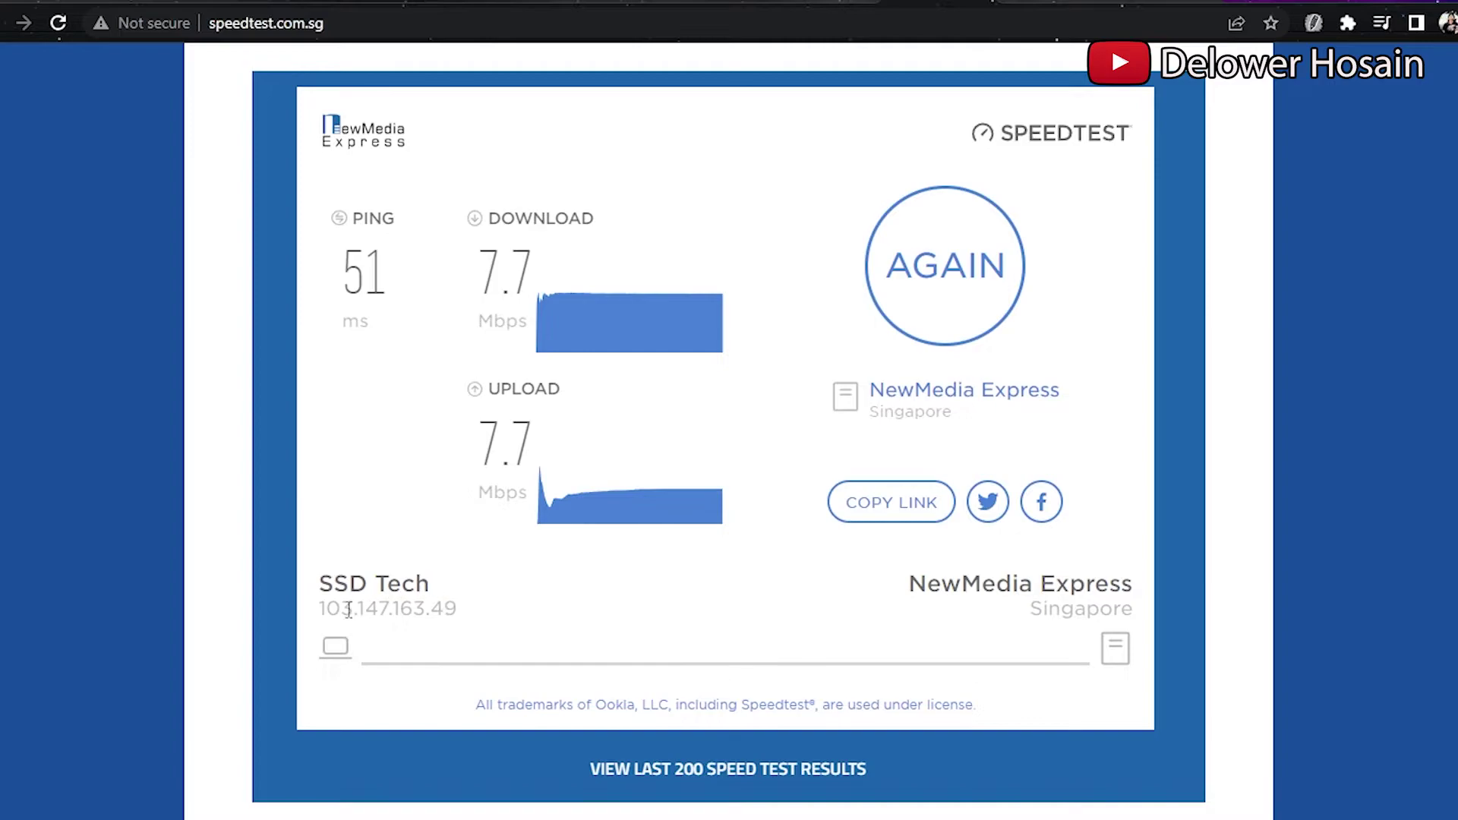
left_click_drag(322, 610, 482, 626)
left_click(519, 624)
left_click_drag(317, 611, 474, 619)
left_click(477, 617)
double_click(337, 612)
left_click(332, 605)
left_click_drag(323, 607, 478, 612)
left_click(641, 648)
Revisit the third fix in the Notepad list, and highlight the IP address in the speed test result again.
key("alt+Tab")
left_click_drag(193, 384, 521, 413)
left_click(1176, 279)
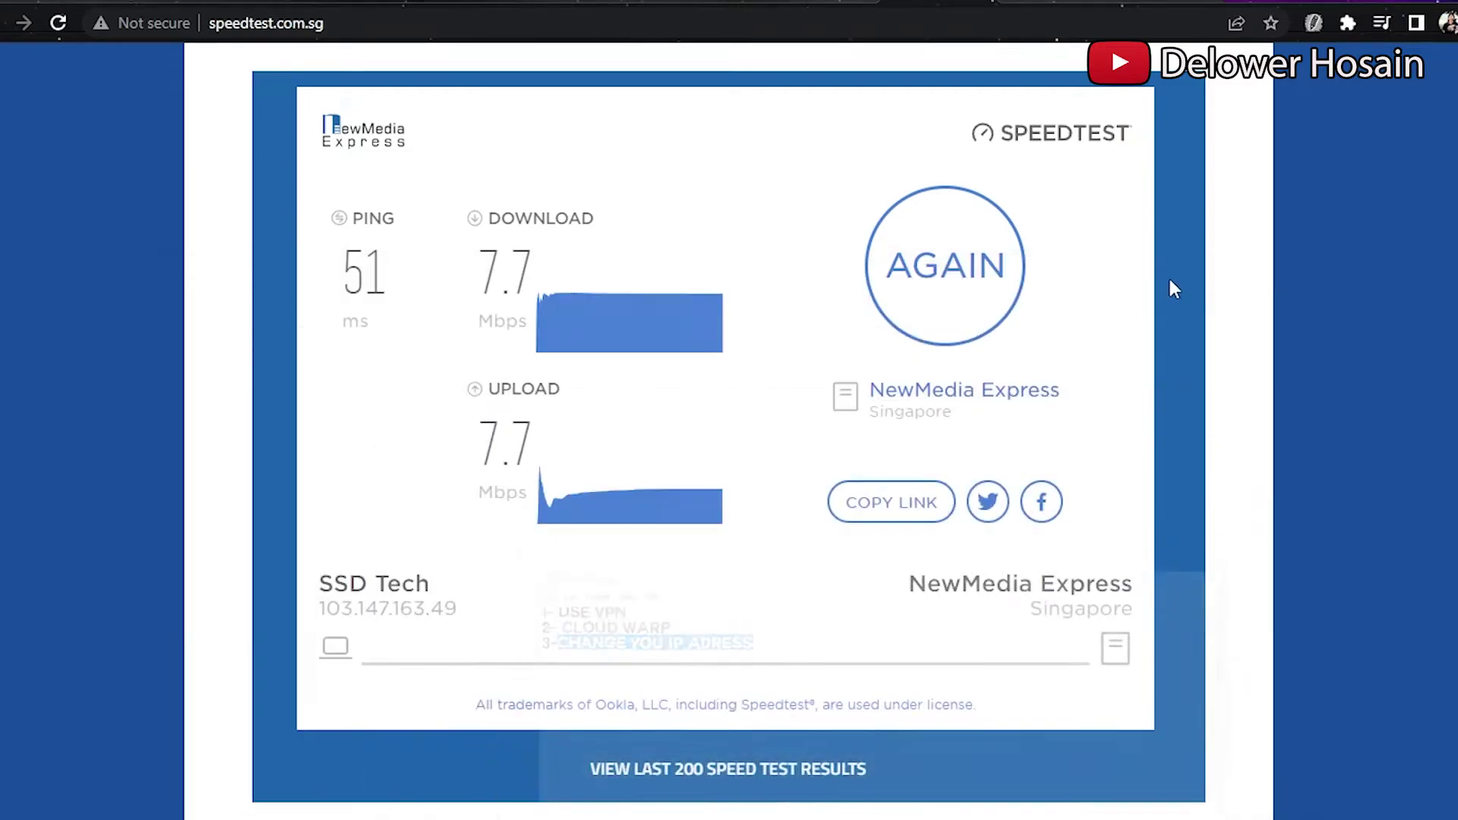
left_click_drag(320, 608, 482, 622)
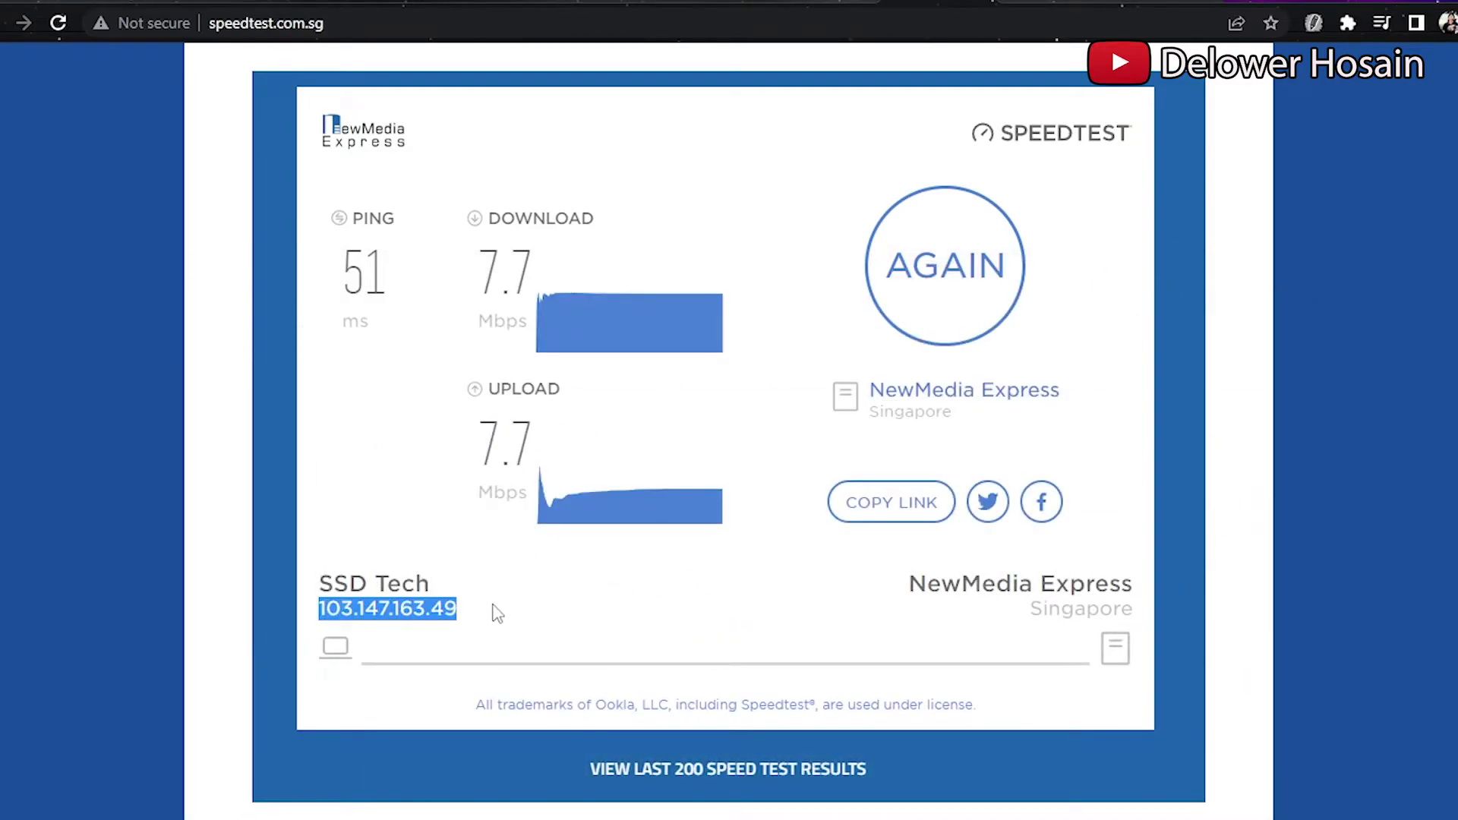
left_click(494, 609)
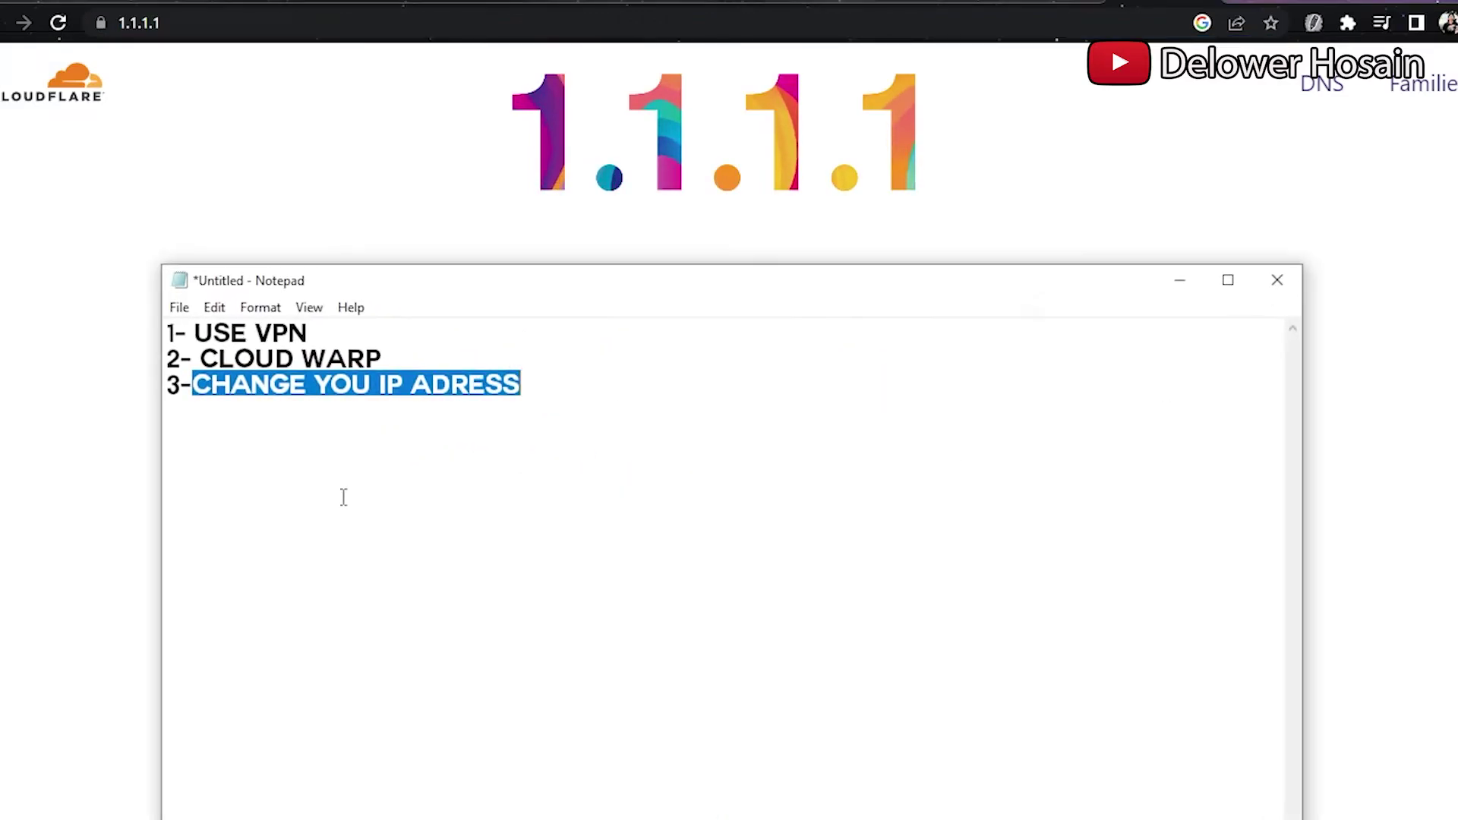
In the Notepad list, insert a space after the 3- and an extra space before USE VPN.
left_click(342, 498)
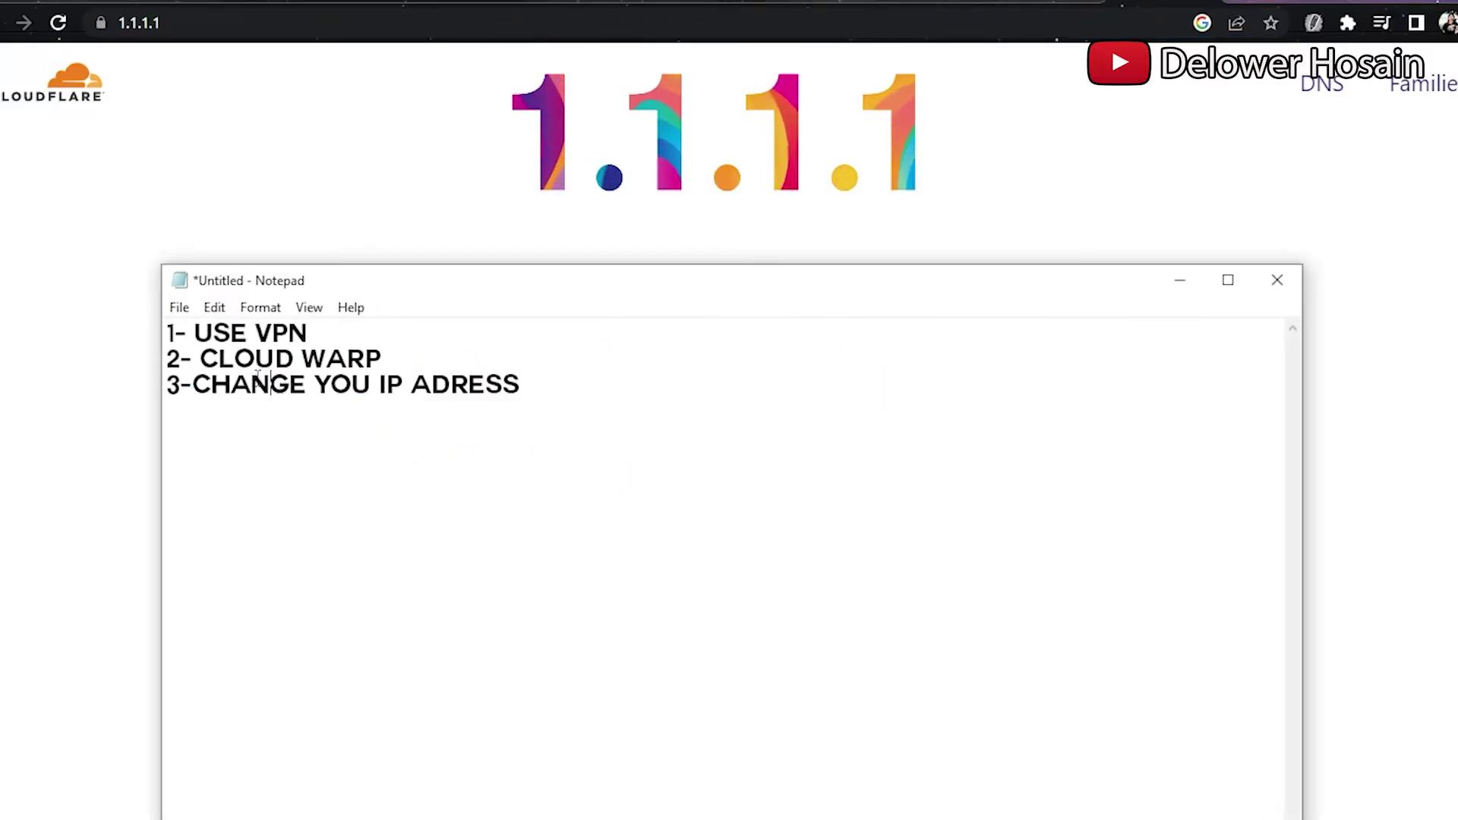
left_click_drag(193, 384, 530, 383)
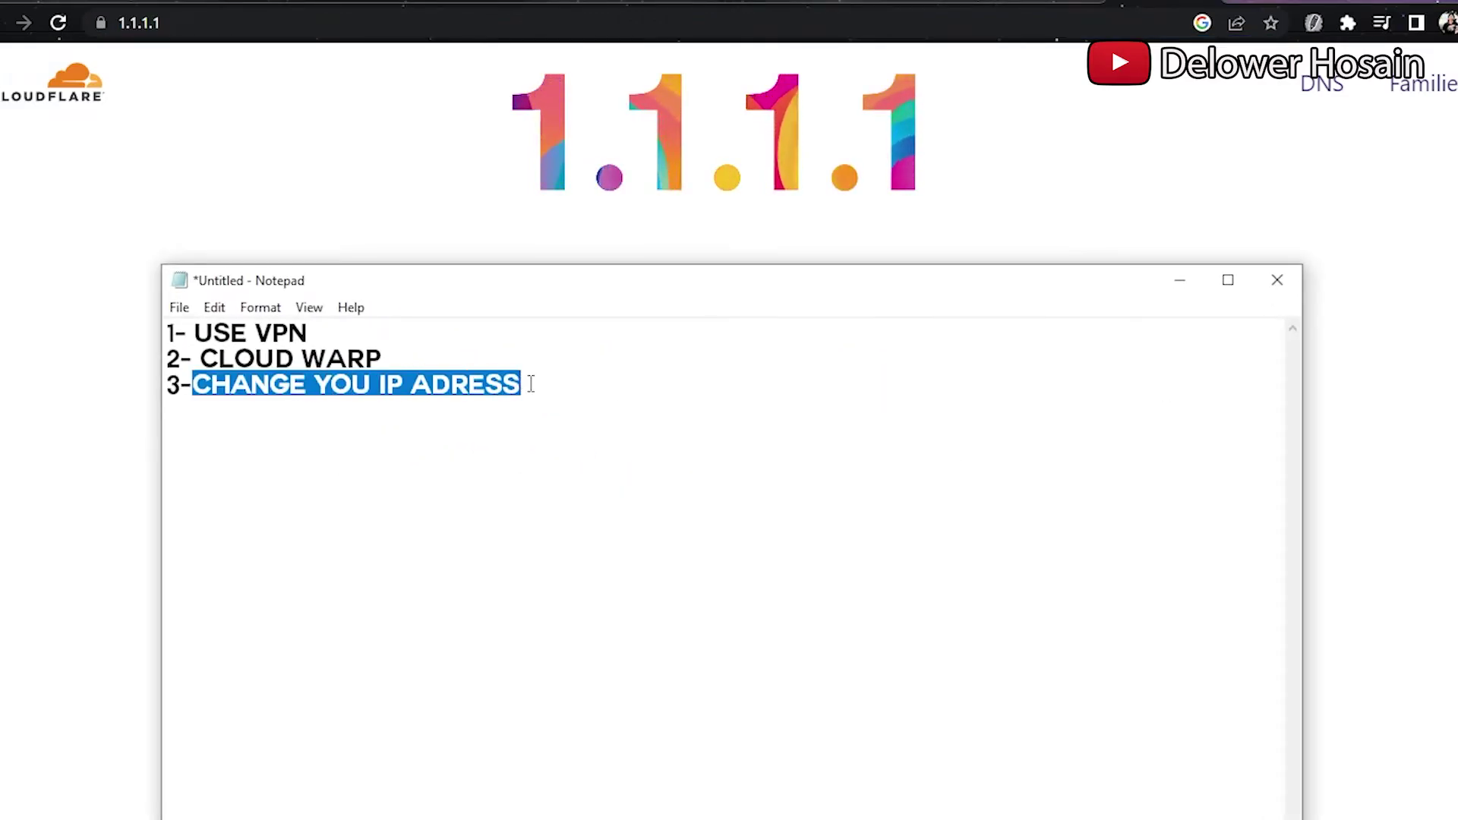
left_click_drag(1016, 291, 1056, 177)
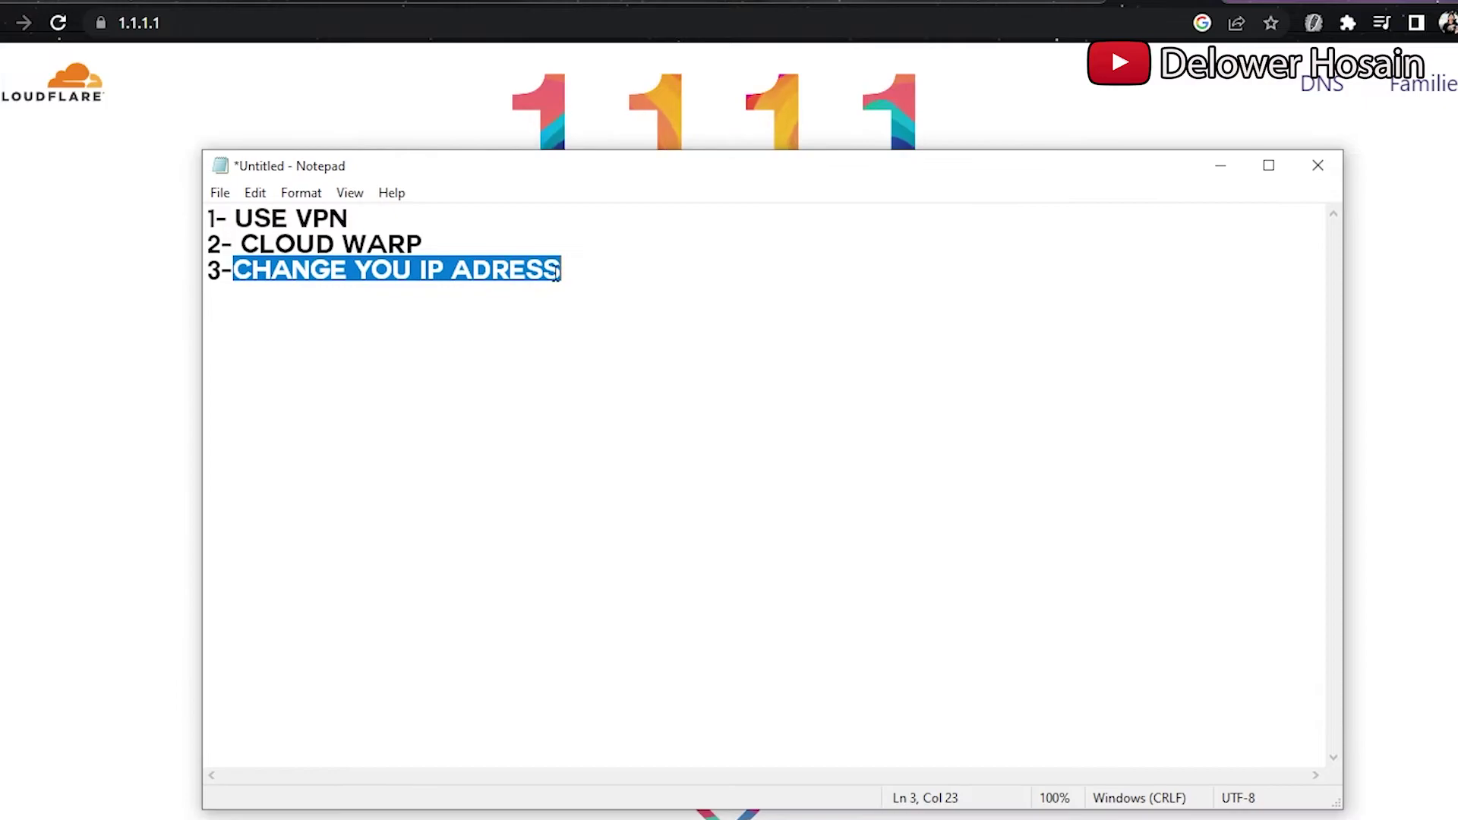
left_click(293, 270)
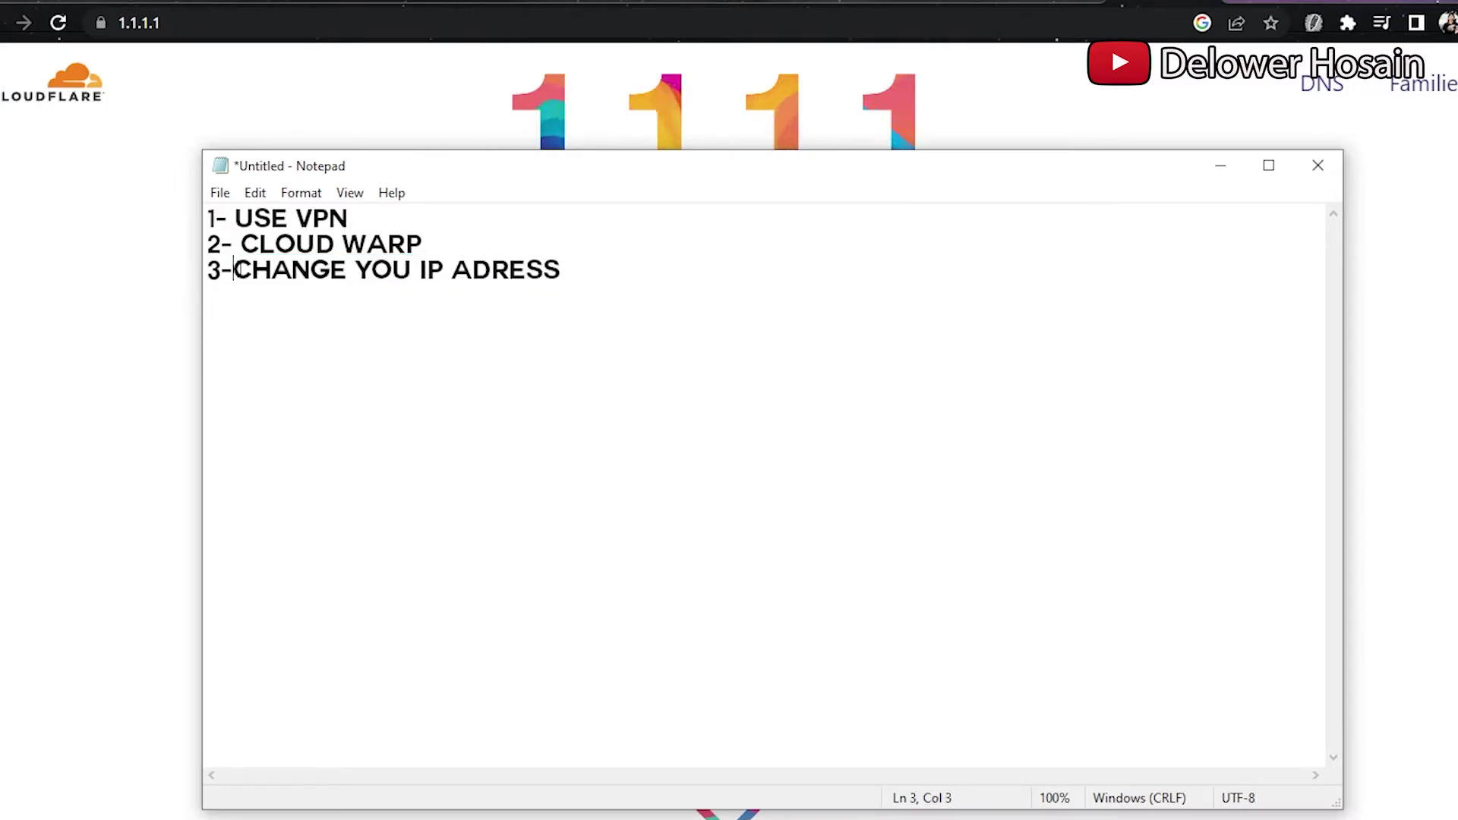
left_click(240, 220)
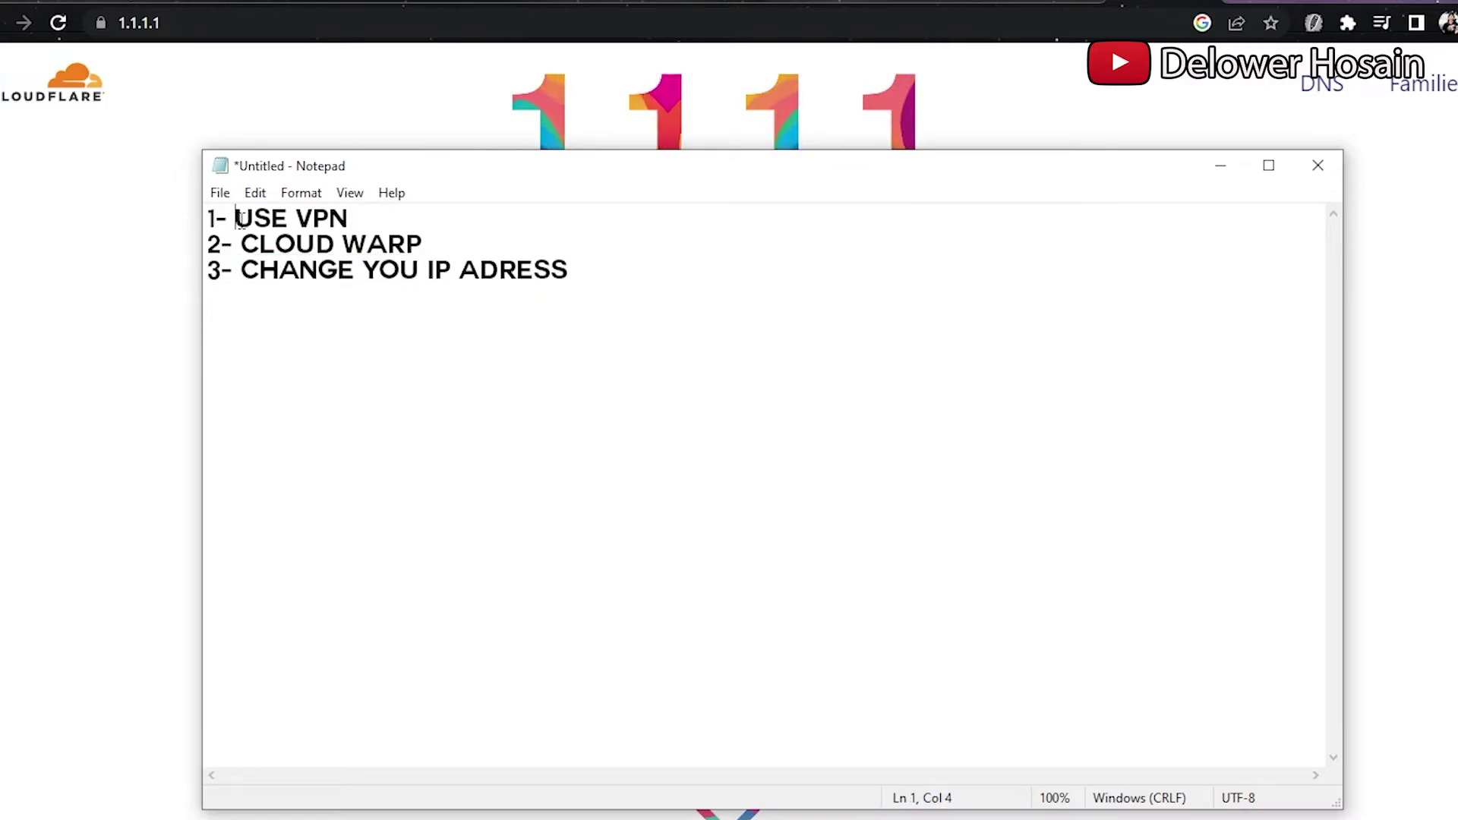
Highlight the text CHANGE YOU IP ADRESS in the third line of the list to go over this fix.
left_click_drag(243, 272, 574, 273)
left_click(553, 272)
left_click_drag(245, 271, 613, 255)
left_click(477, 277)
left_click_drag(242, 271, 570, 237)
left_click(284, 280)
left_click_drag(242, 266, 570, 270)
left_click(552, 269)
left_click_drag(247, 275, 566, 274)
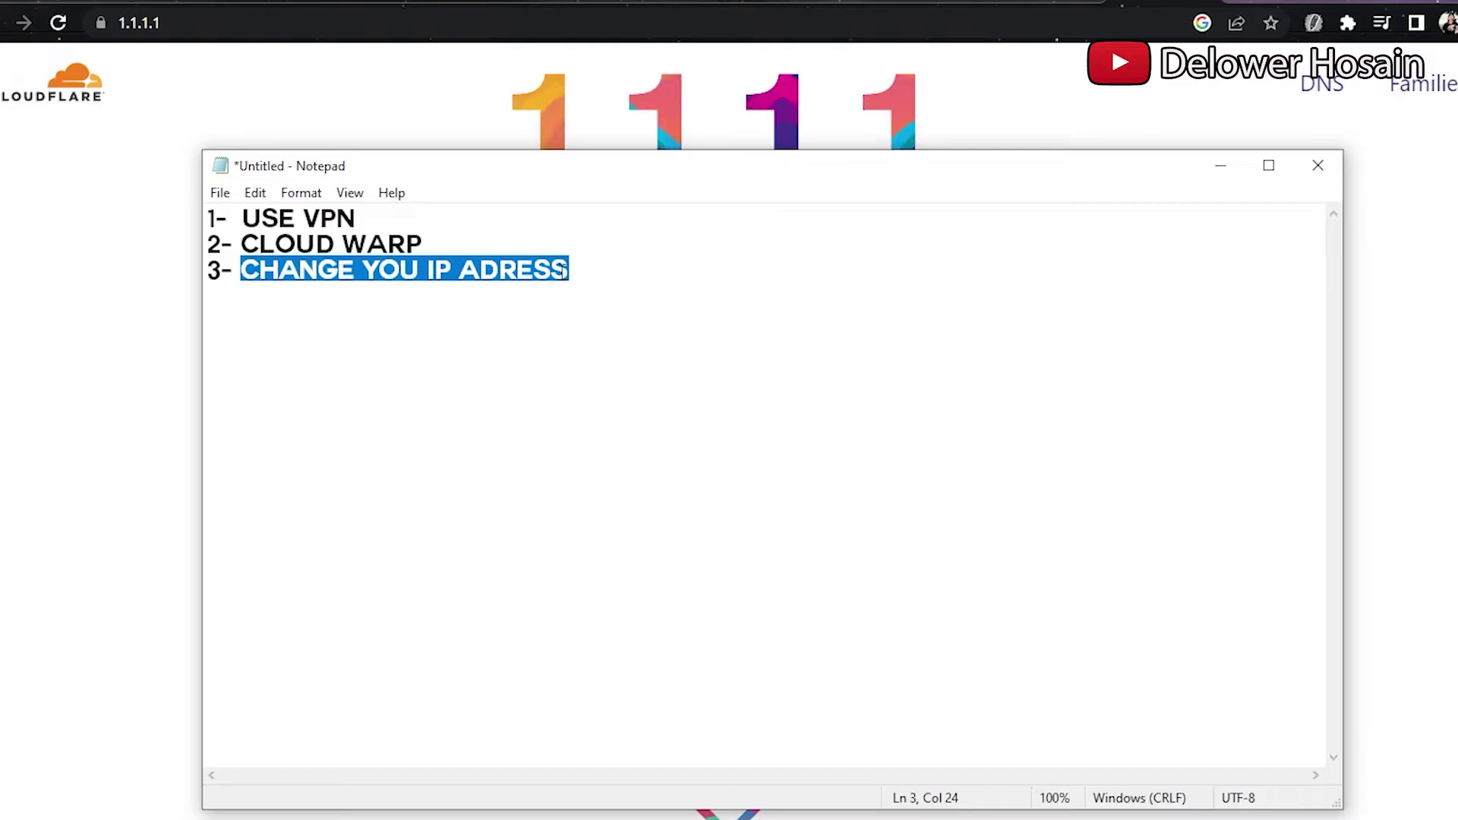
left_click(498, 281)
left_click(566, 272)
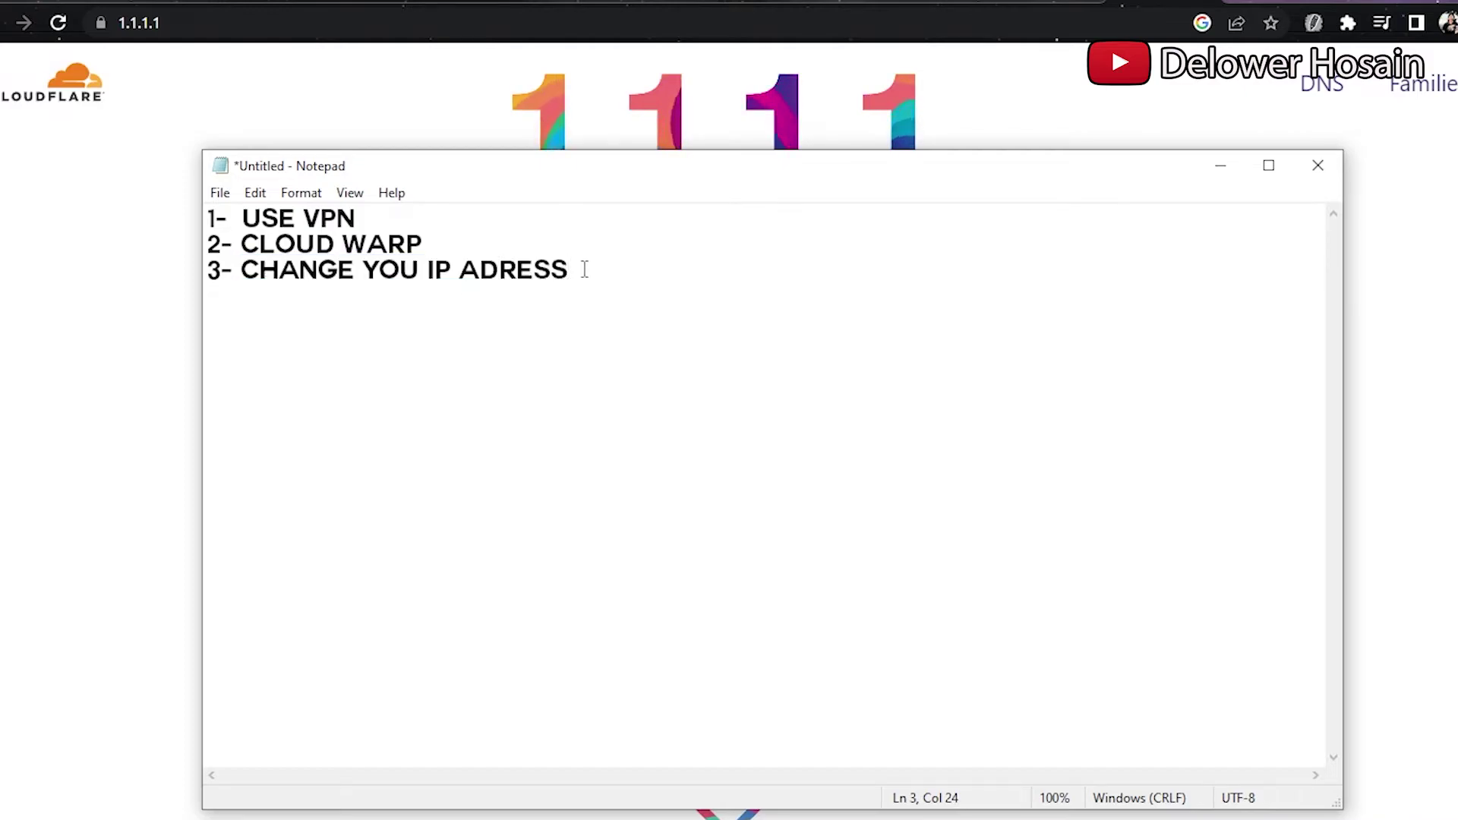
Review all three fixes in the list, ending with the third one, and minimize Notepad.
left_click_drag(242, 218, 159, 225)
left_click(613, 267)
left_click(358, 221)
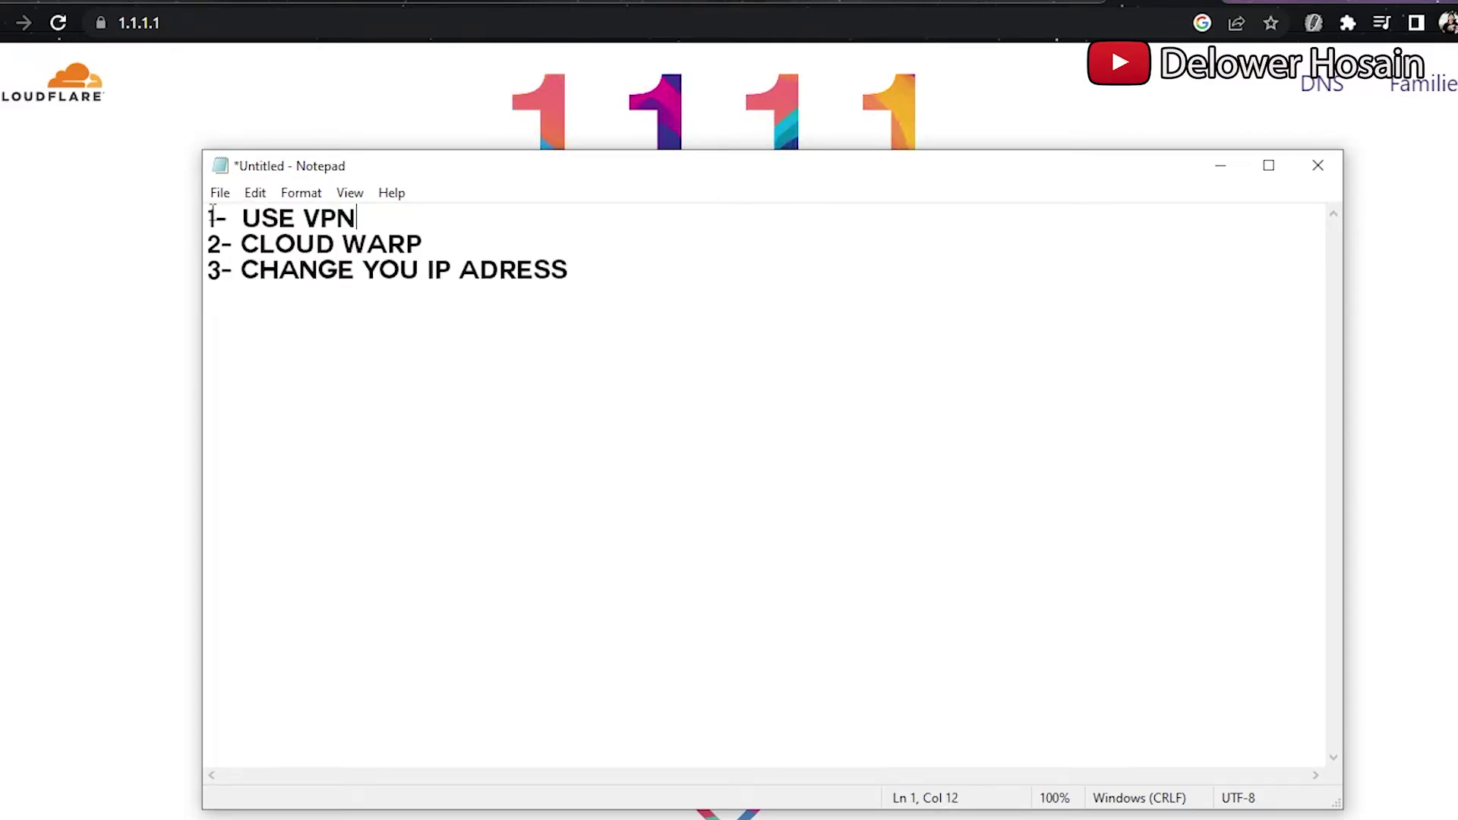
left_click_drag(209, 215, 592, 266)
left_click(550, 275)
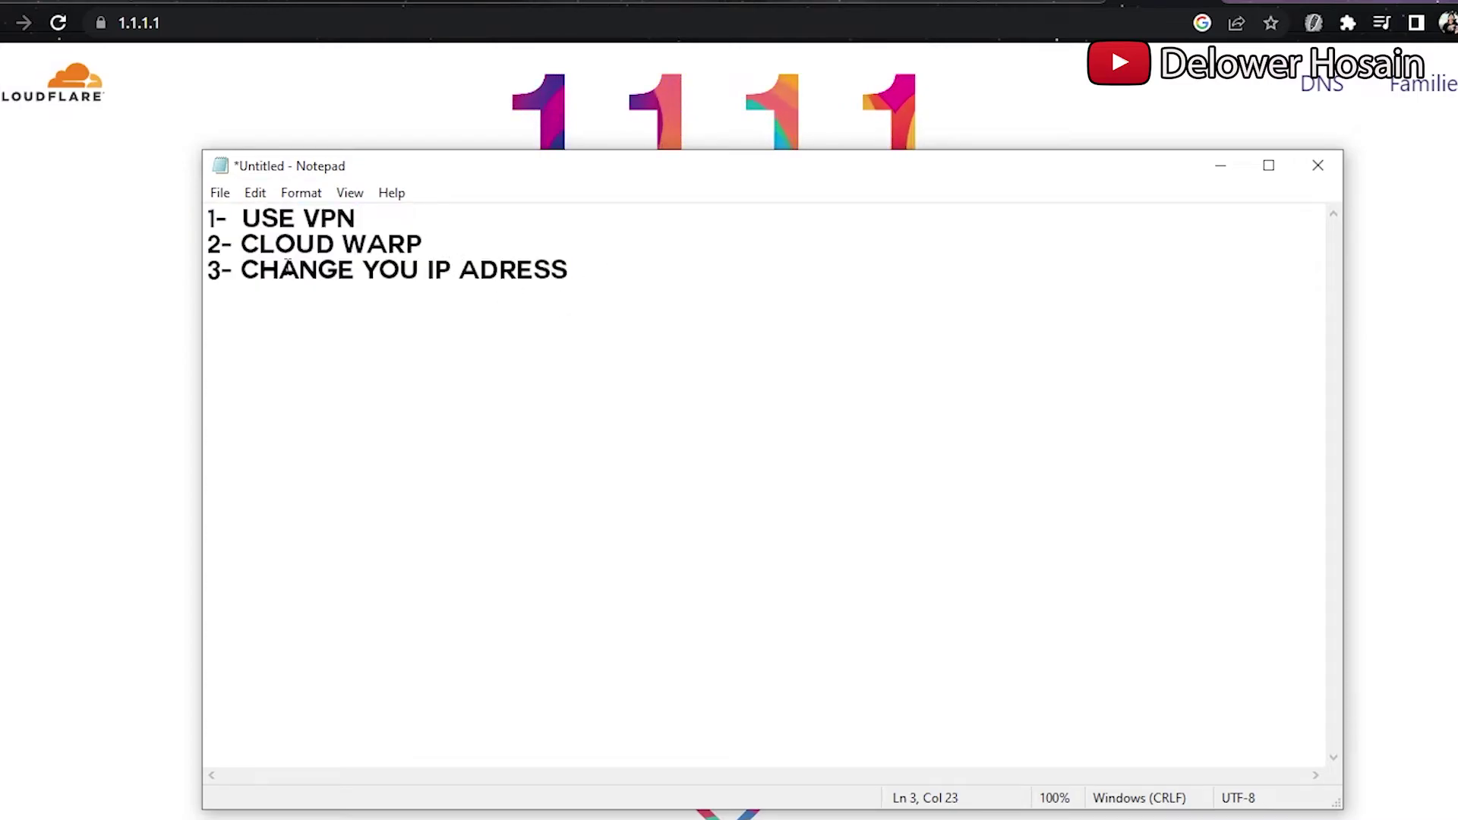
left_click_drag(240, 271, 556, 281)
left_click(556, 281)
left_click_drag(240, 271, 570, 275)
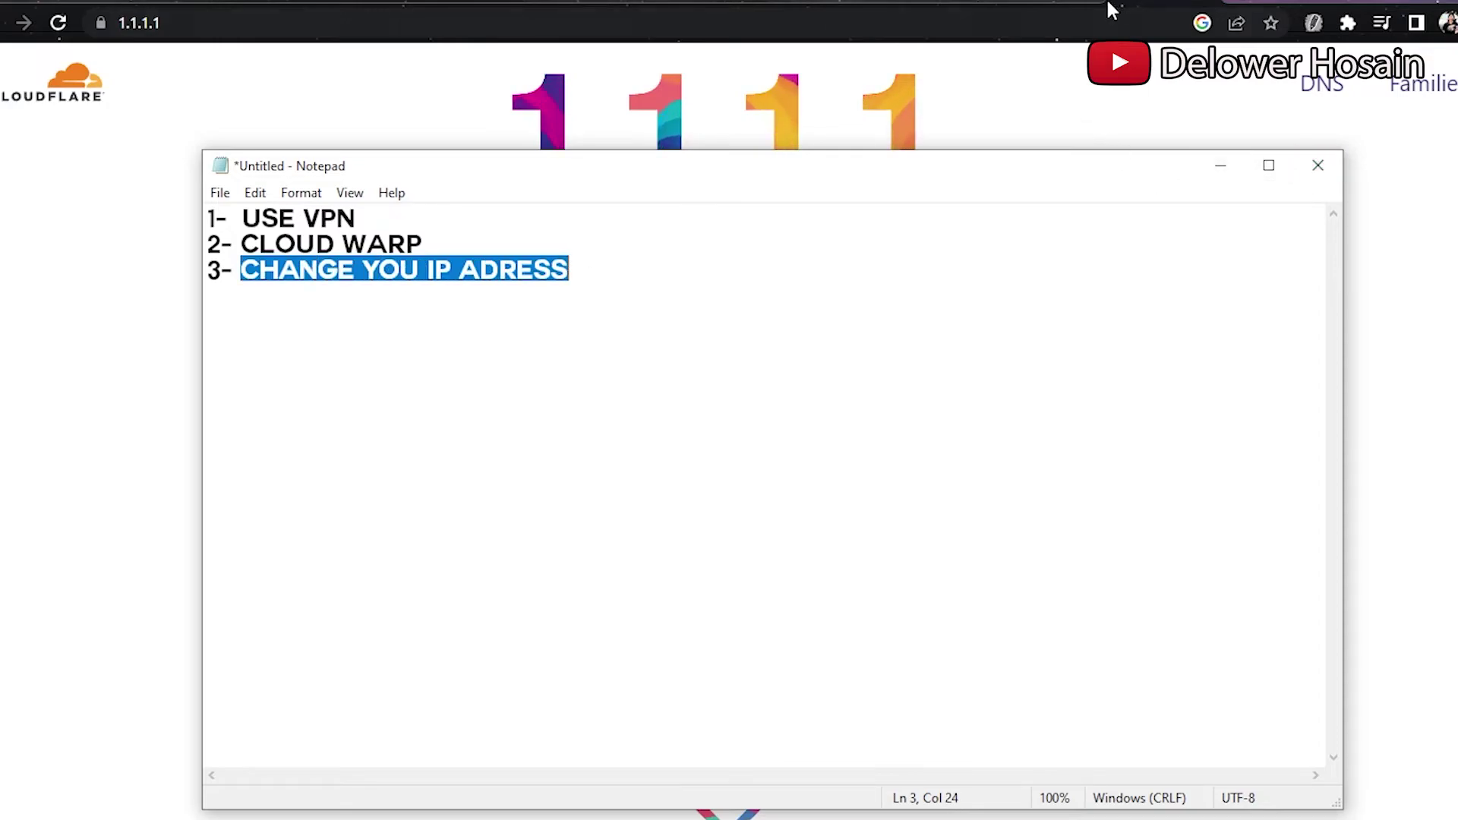
left_click(262, 269)
left_click_drag(240, 270, 664, 263)
left_click(563, 290)
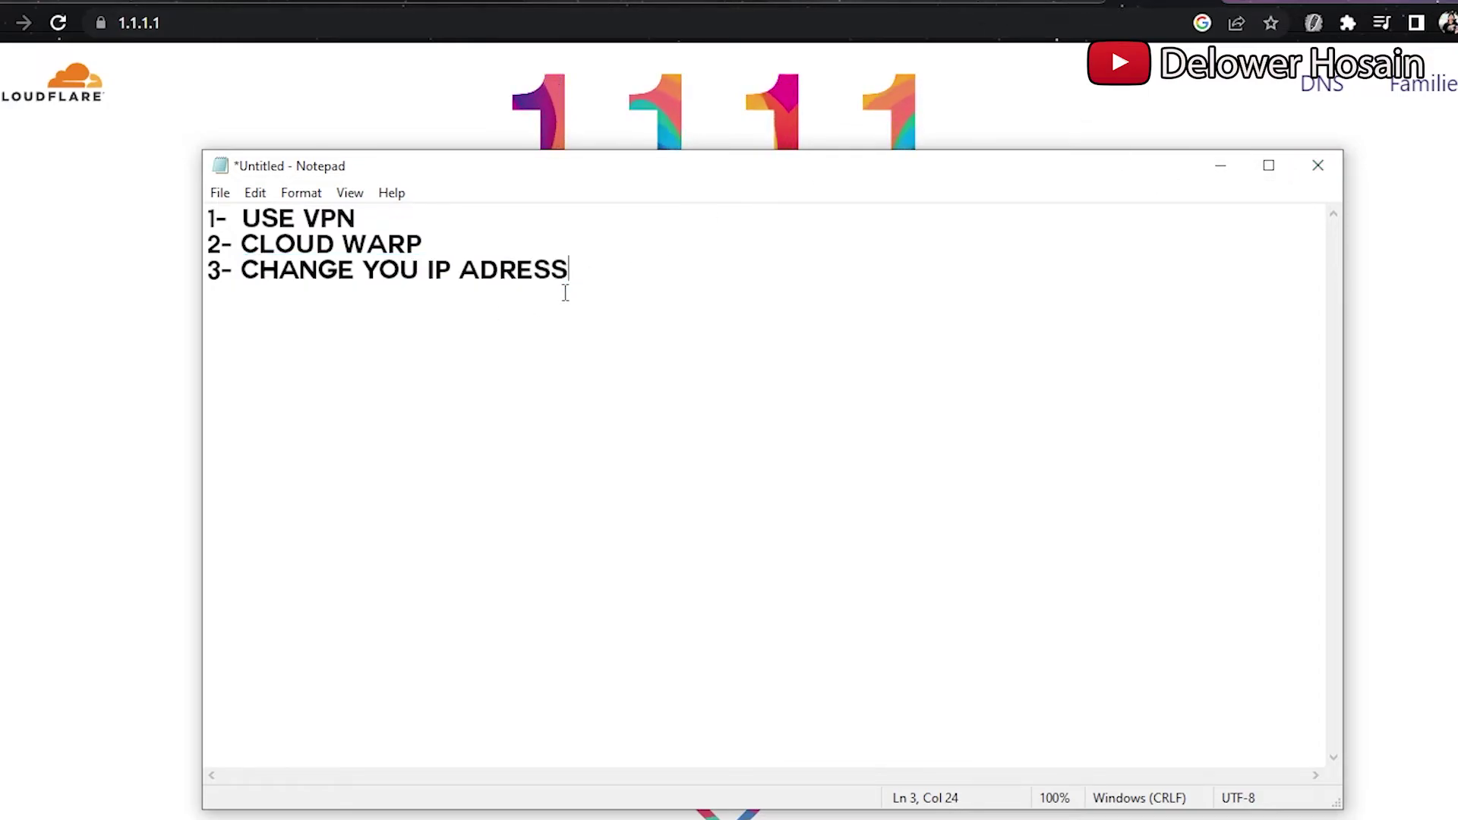
left_click(1223, 167)
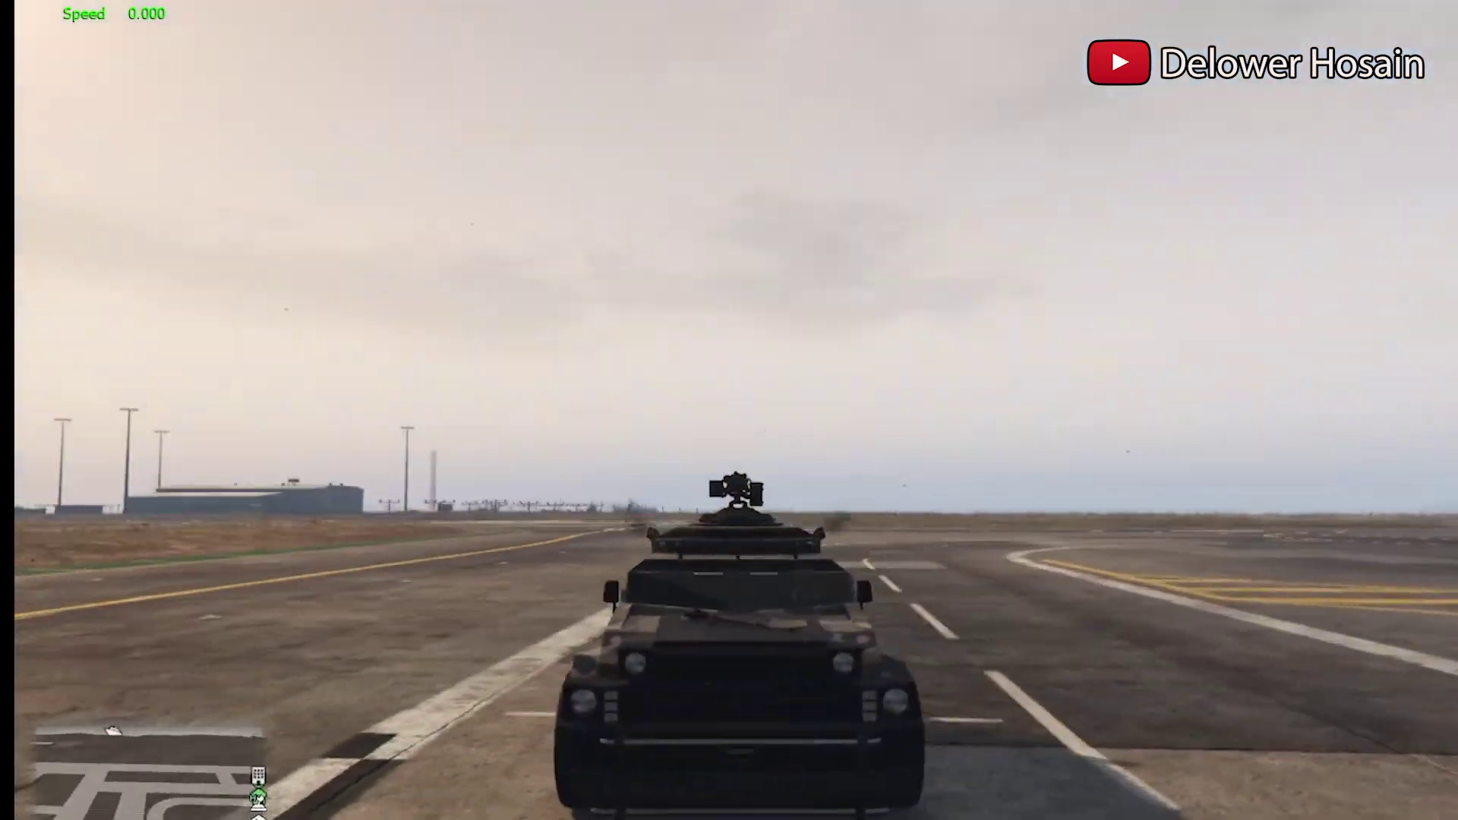
key("z")
key("w")
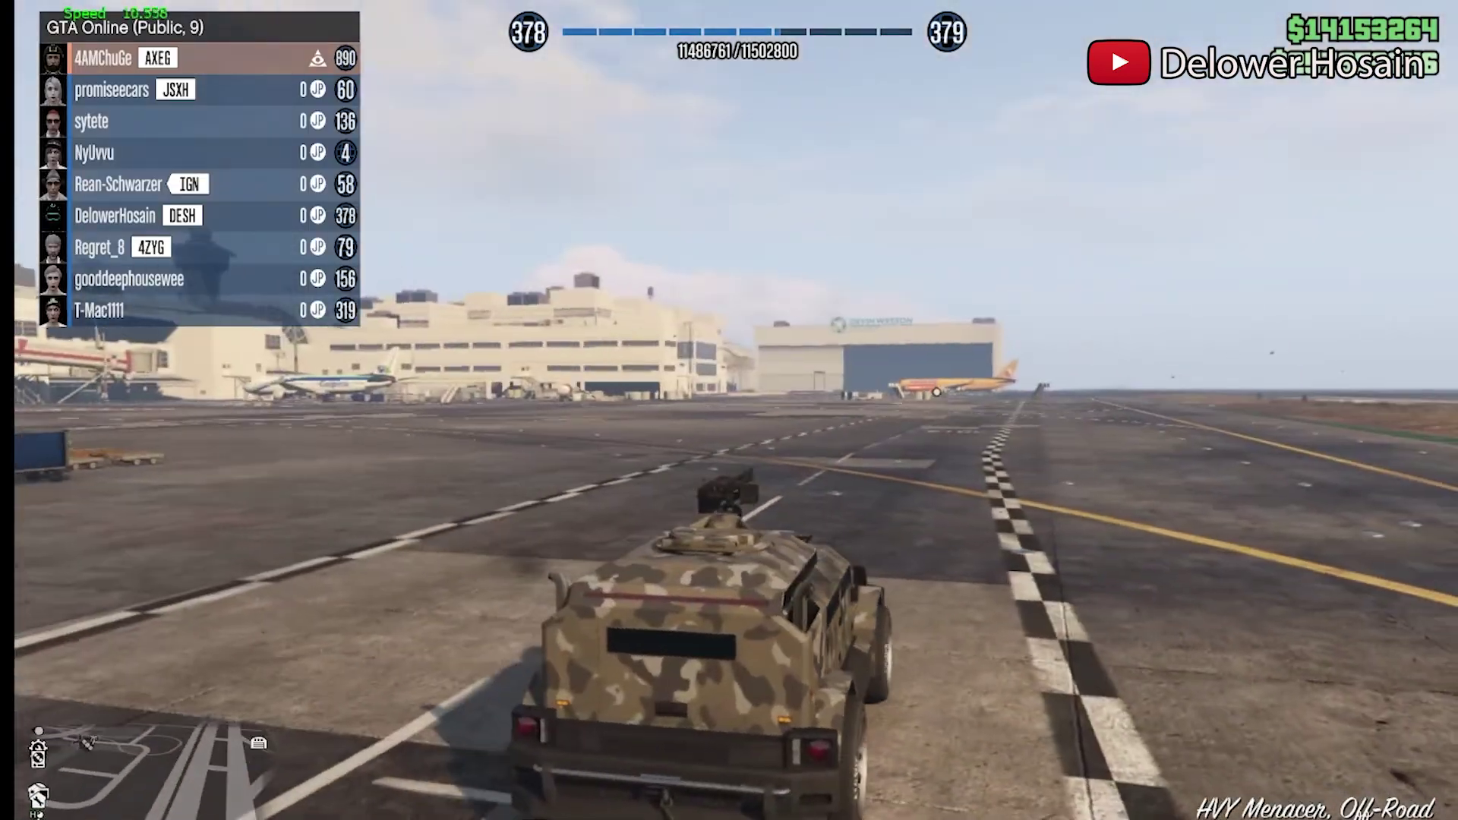
key("d")
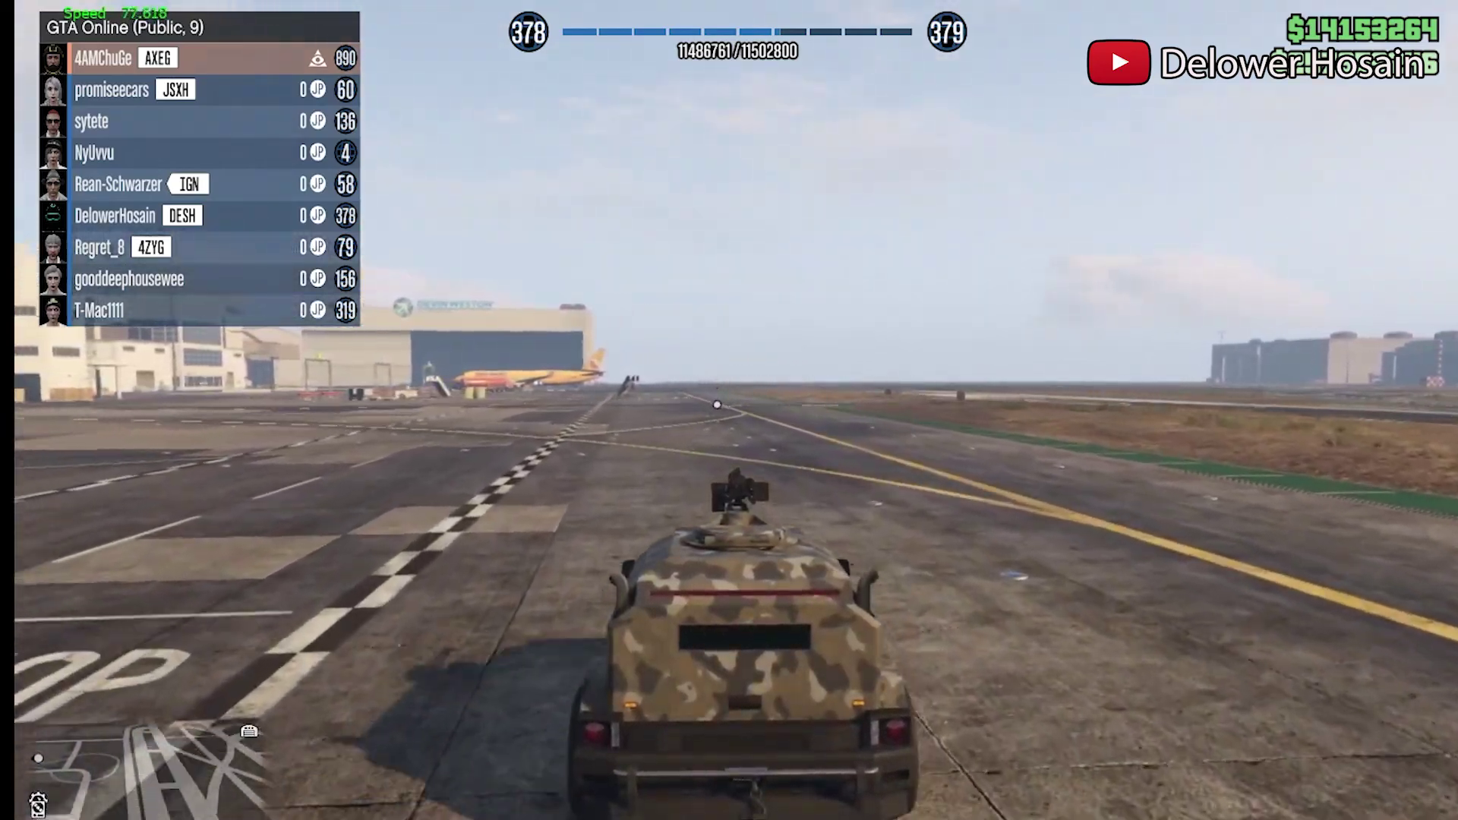
key("F8")
key("Right")
key("Left")
key("F8")
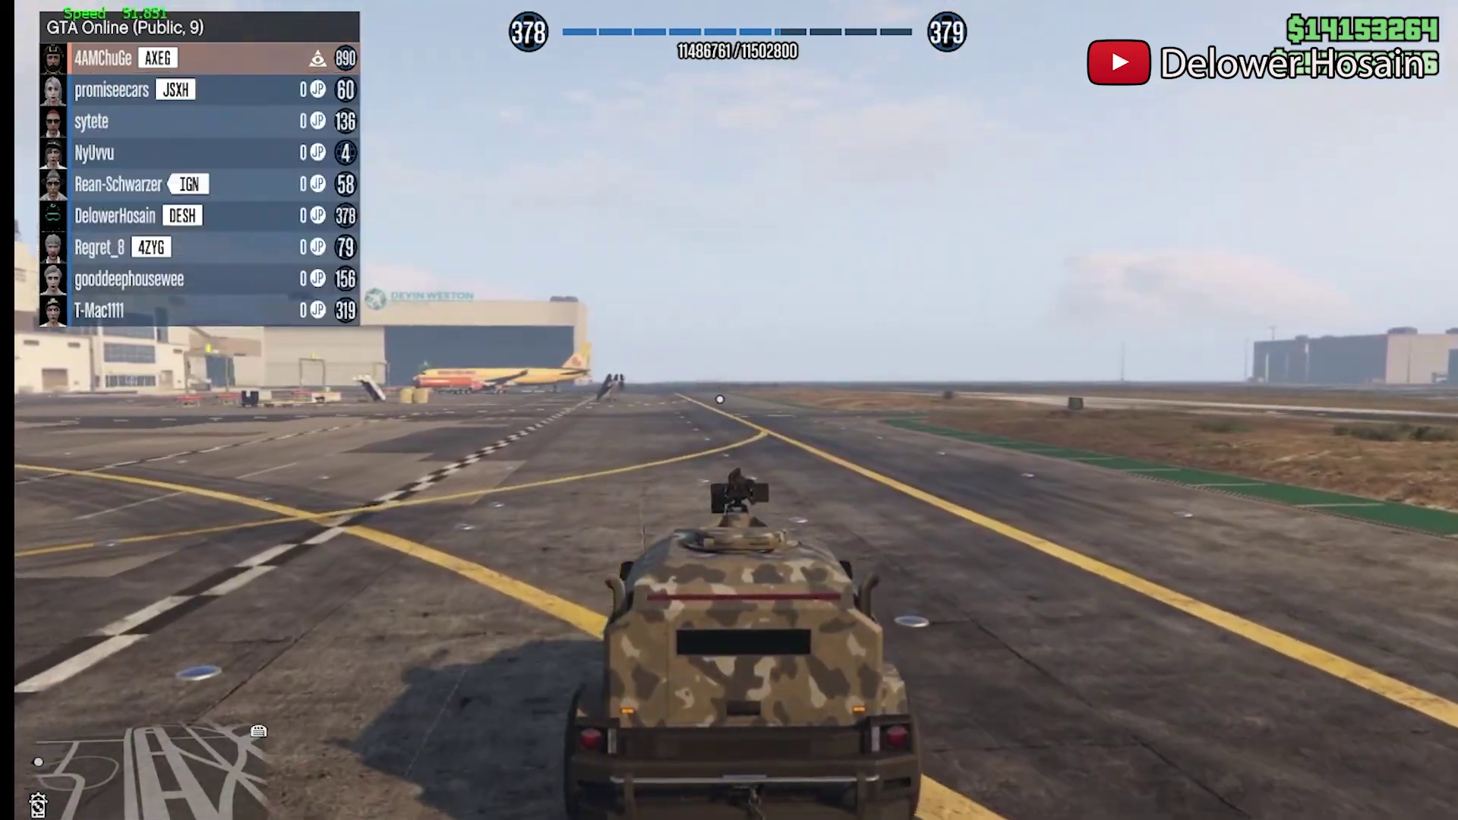
key("w")
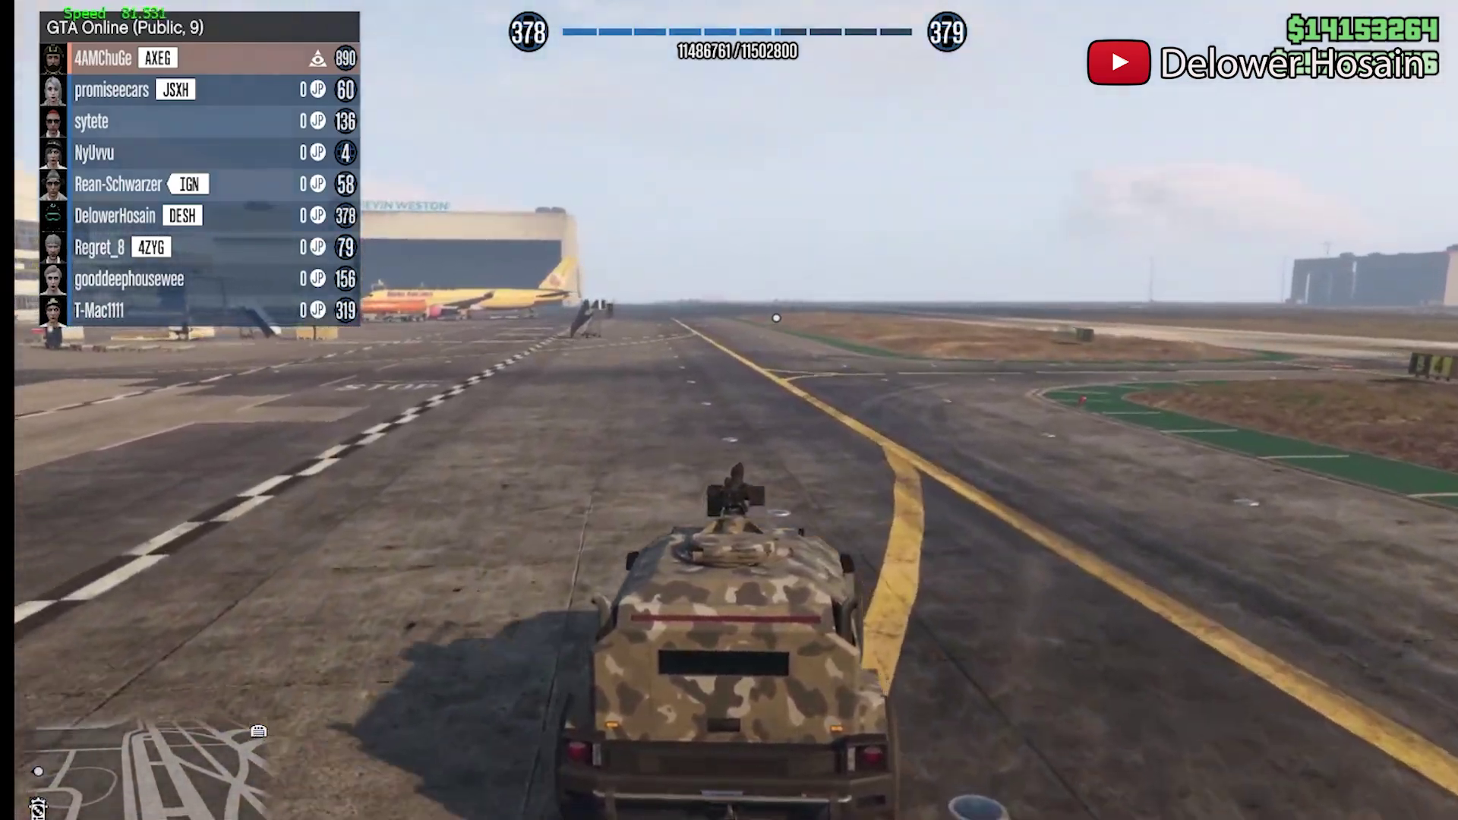
key("w")
key("d")
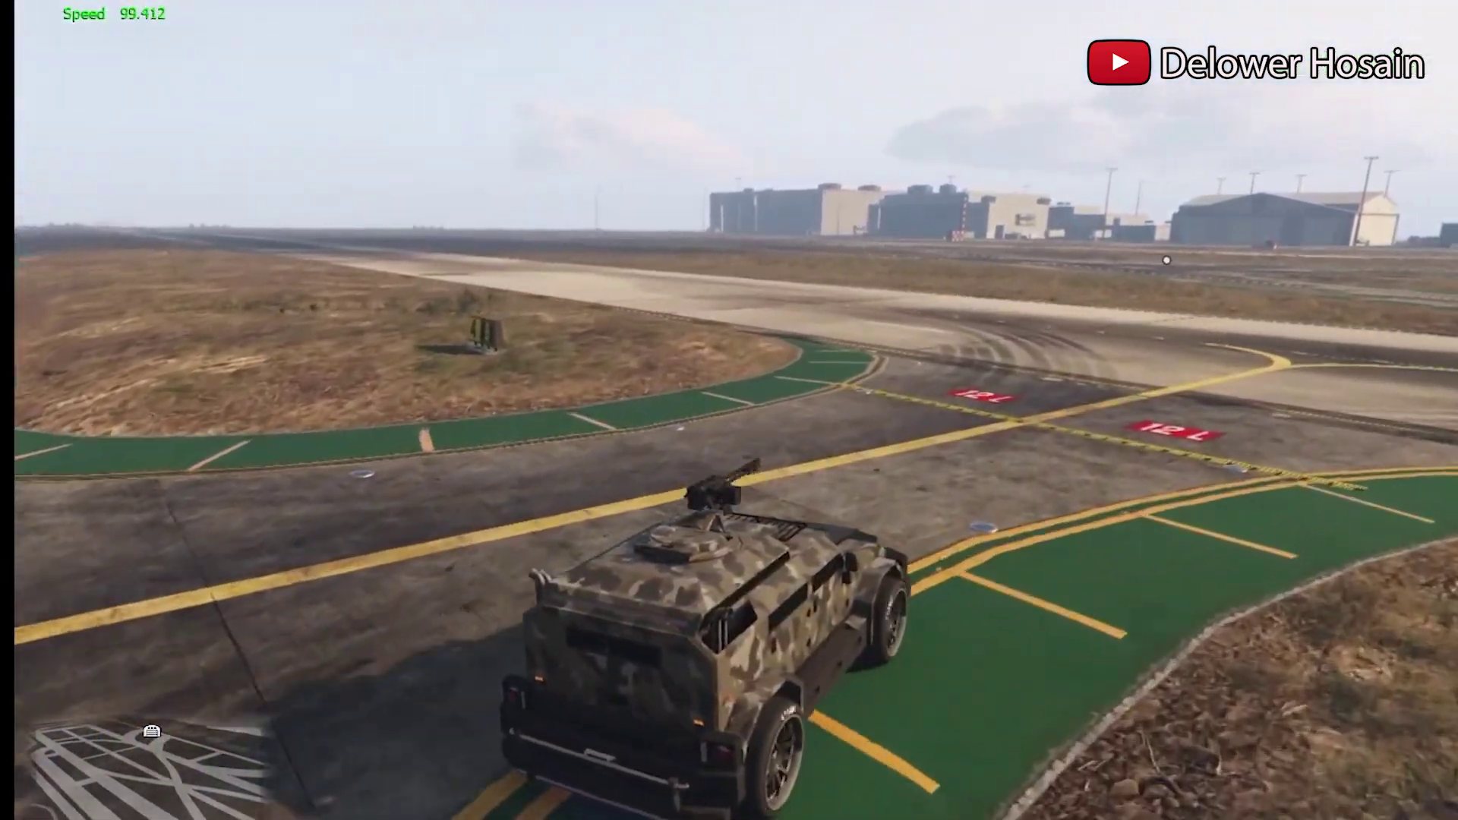
key("a")
key("w")
key("a")
key("d")
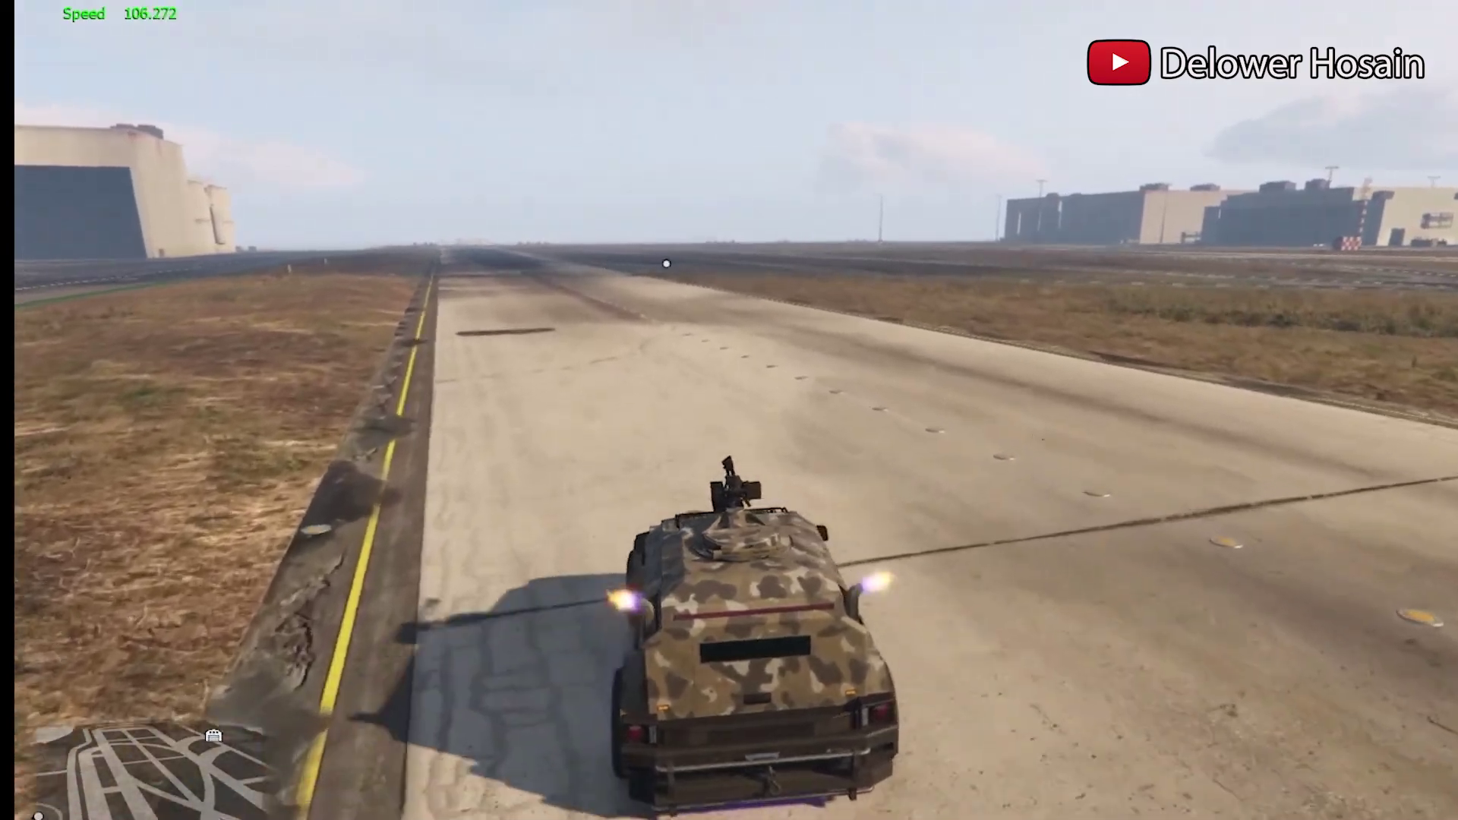
key("s")
Bring the Notepad list up over the game and highlight all three fixes to recap them.
key("super")
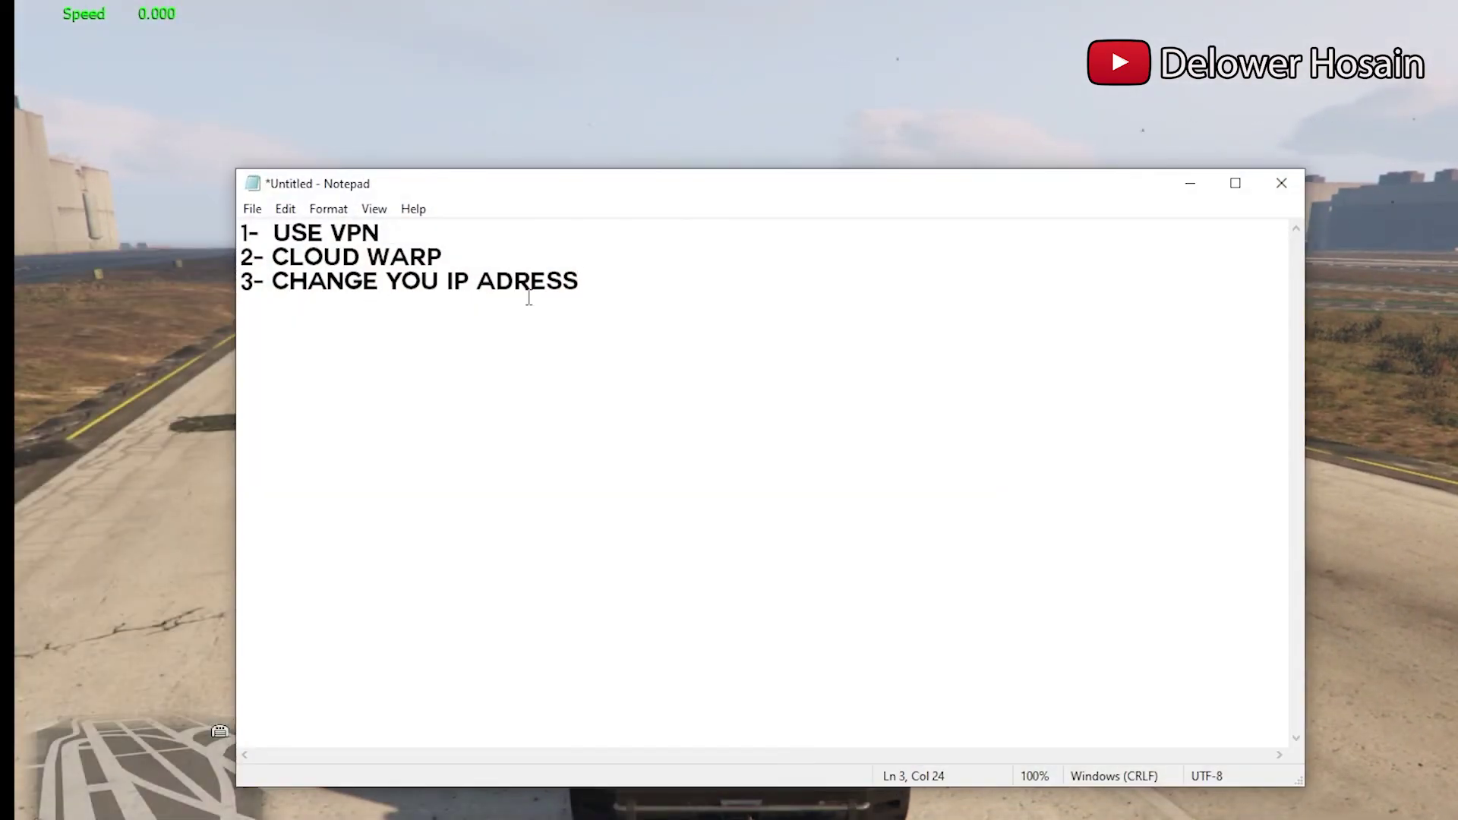
left_click_drag(607, 292, 152, 240)
left_click(324, 251)
left_click(590, 283)
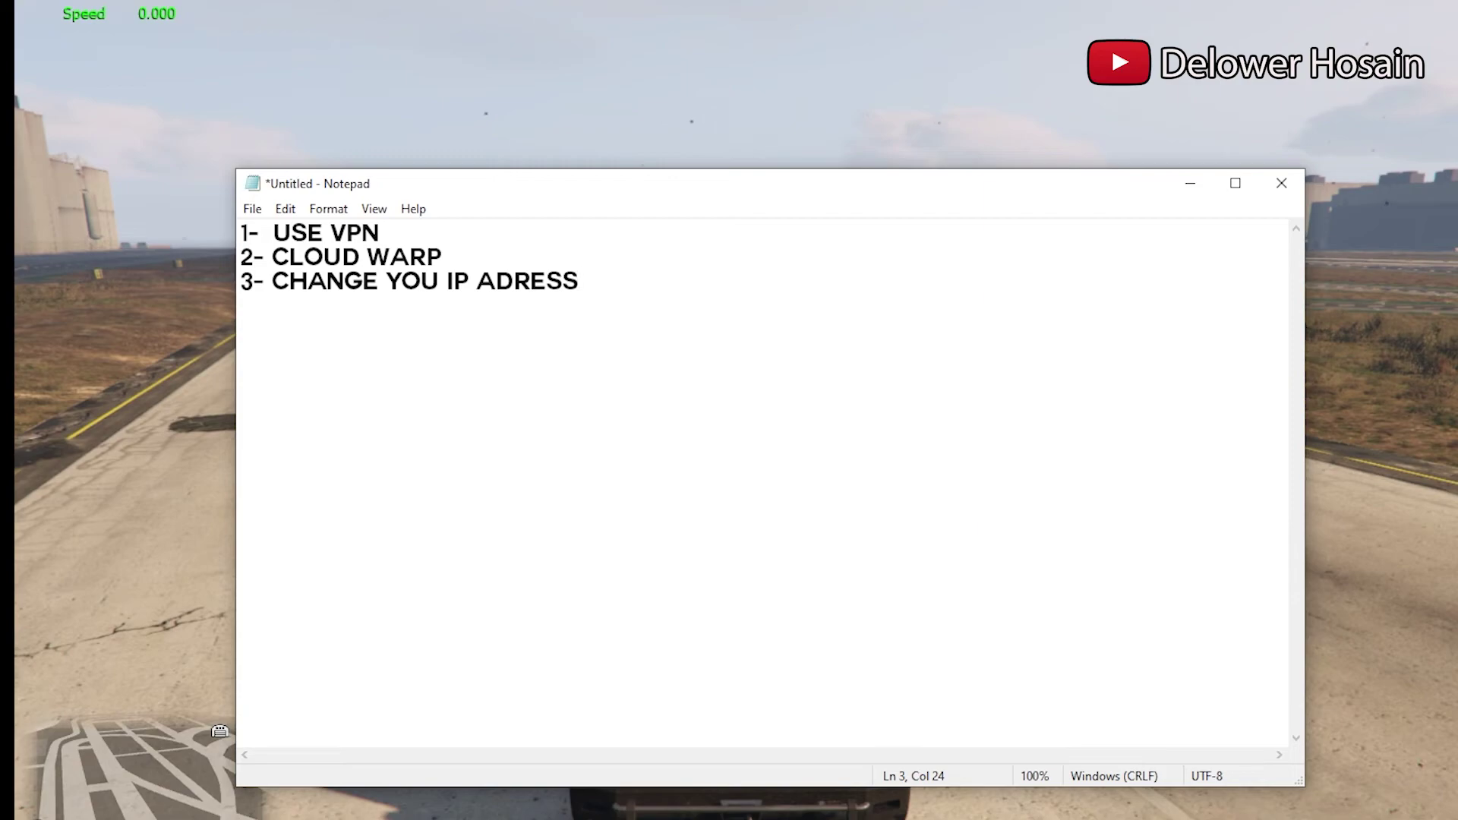
left_click_drag(589, 280, 219, 241)
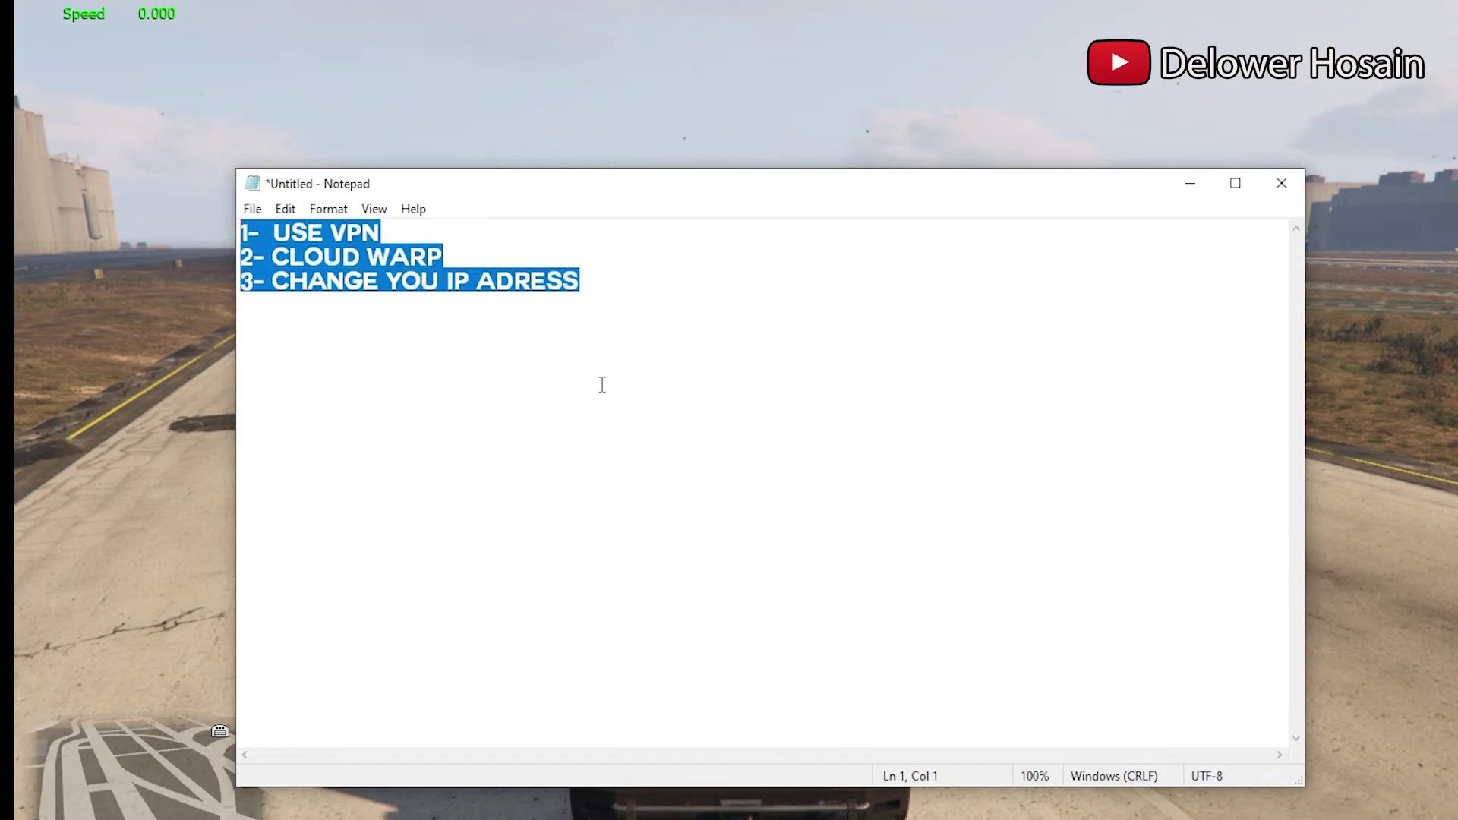
left_click(589, 278)
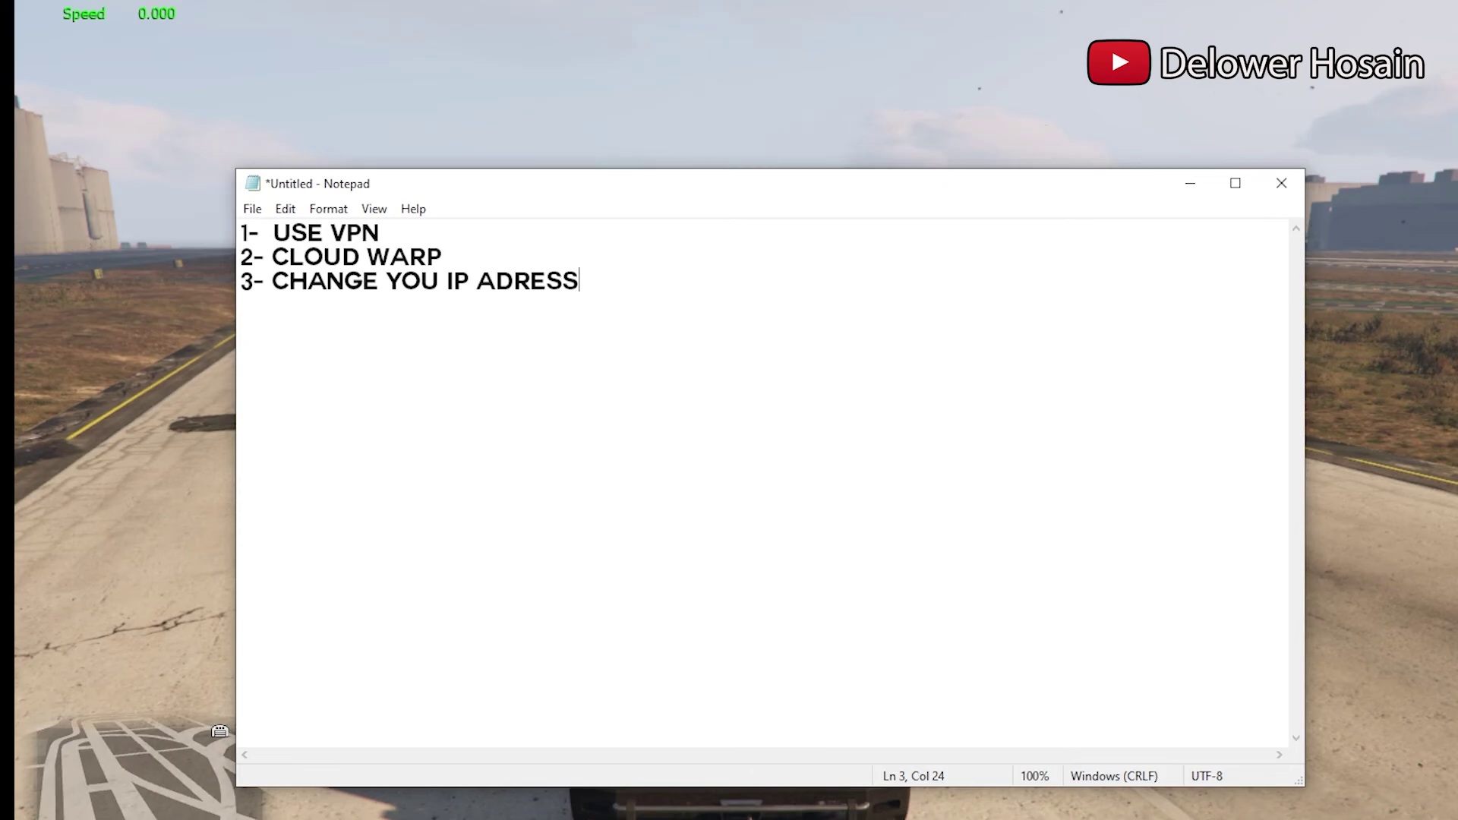